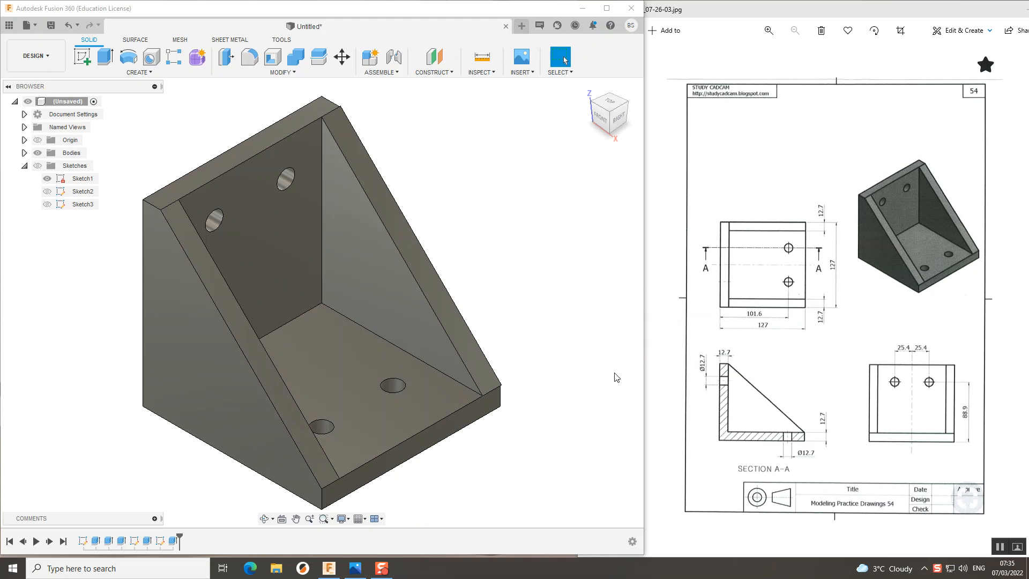
{"action": "mouse_move", "coordinate": [321, 303]}
{"action": "middle_mouse_down", "text": "shift"}
{"action": "mouse_move", "coordinate": [450, 354]}
{"action": "mouse_move", "coordinate": [493, 311]}
{"action": "mouse_move", "coordinate": [418, 290]}
{"action": "mouse_move", "coordinate": [353, 235]}
{"action": "mouse_move", "coordinate": [300, 300]}
{"action": "mouse_move", "coordinate": [364, 343]}
{"action": "middle_mouse_up", "text": "shift"}
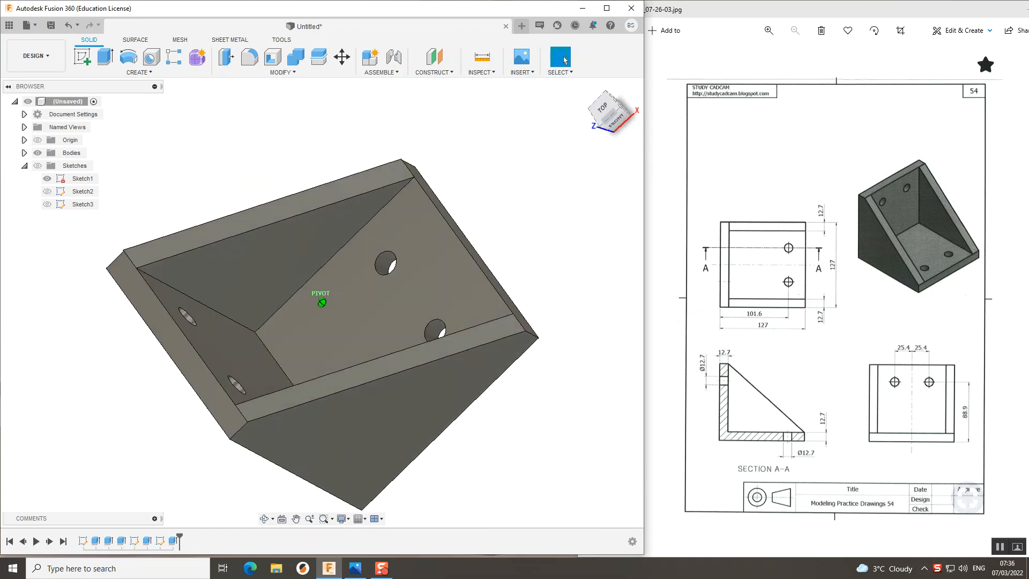
{"action": "left_click", "coordinate": [589, 92]}
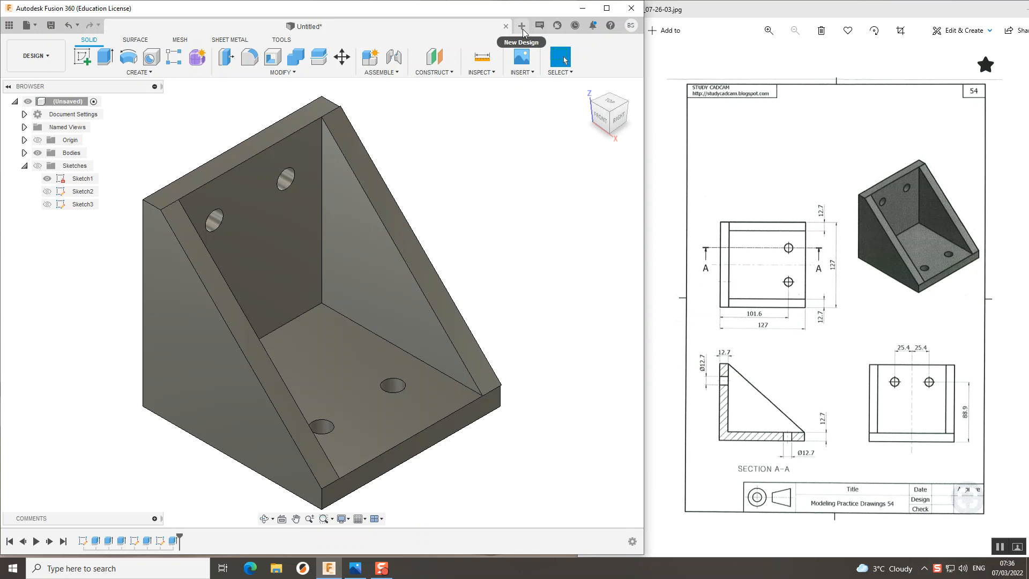
- Create a new design and start a sketch on the vertical YZ plane
{"action": "left_click", "coordinate": [522, 28]}
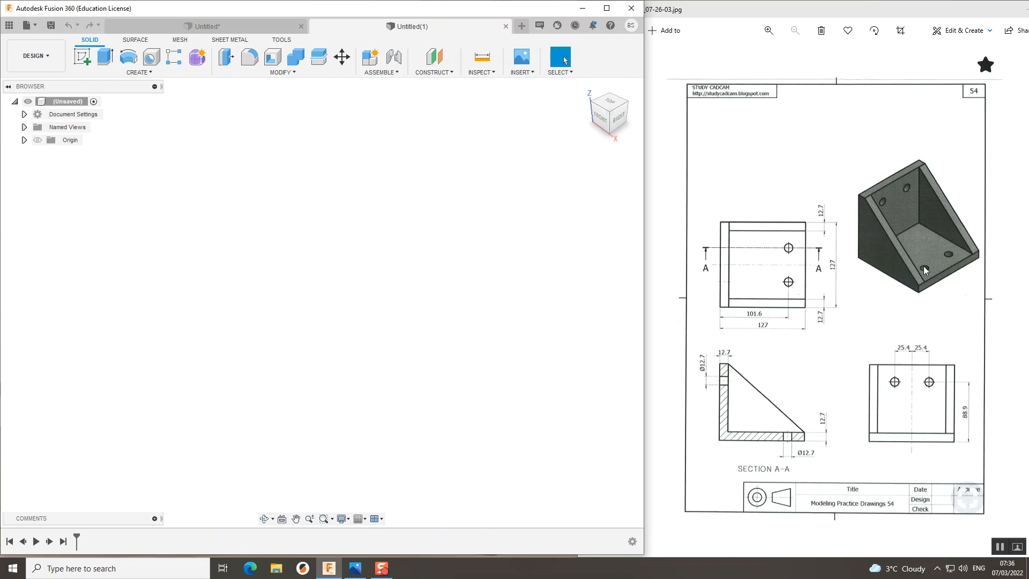
{"action": "left_click", "coordinate": [83, 58]}
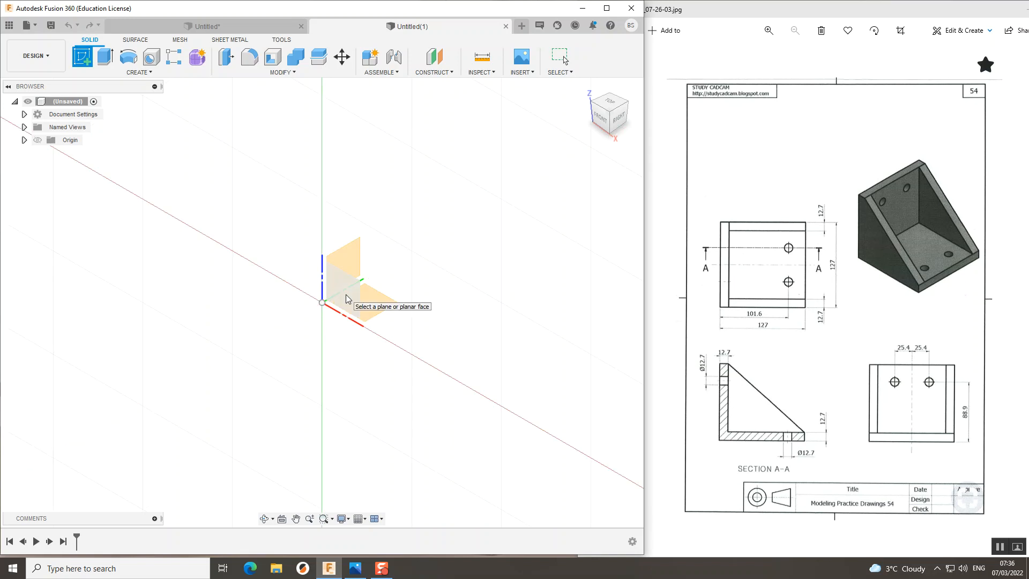
{"action": "left_click", "coordinate": [351, 261]}
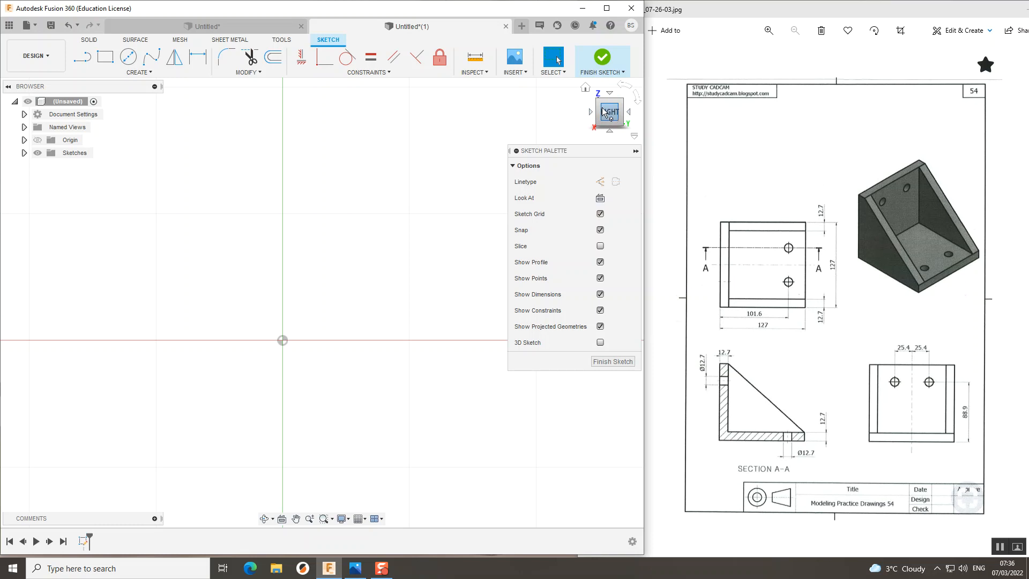
- Sketch a 127 mm by 127 mm rectangle with its first corner on the origin
{"action": "left_click", "coordinate": [111, 61]}
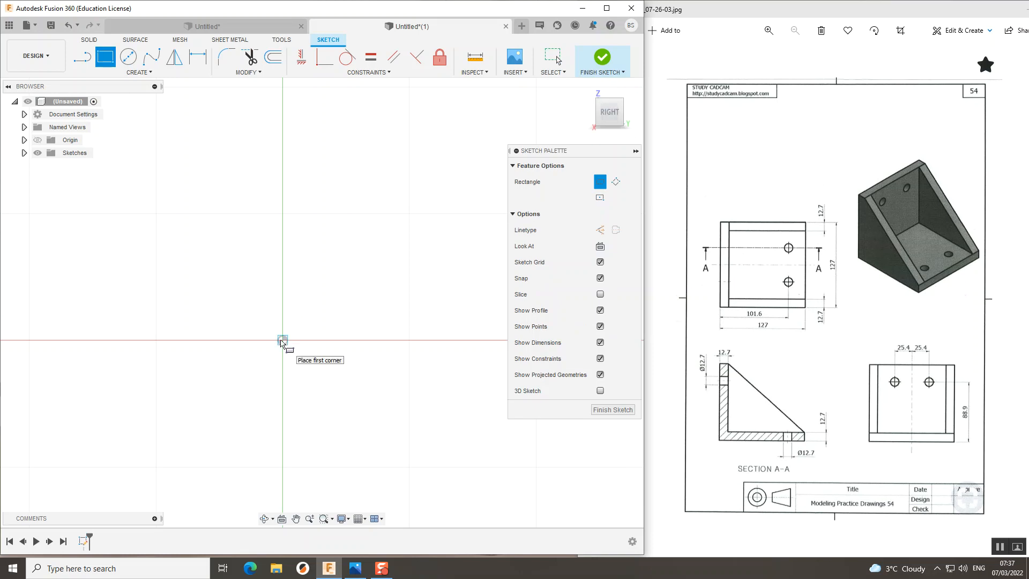
{"action": "left_click", "coordinate": [283, 340]}
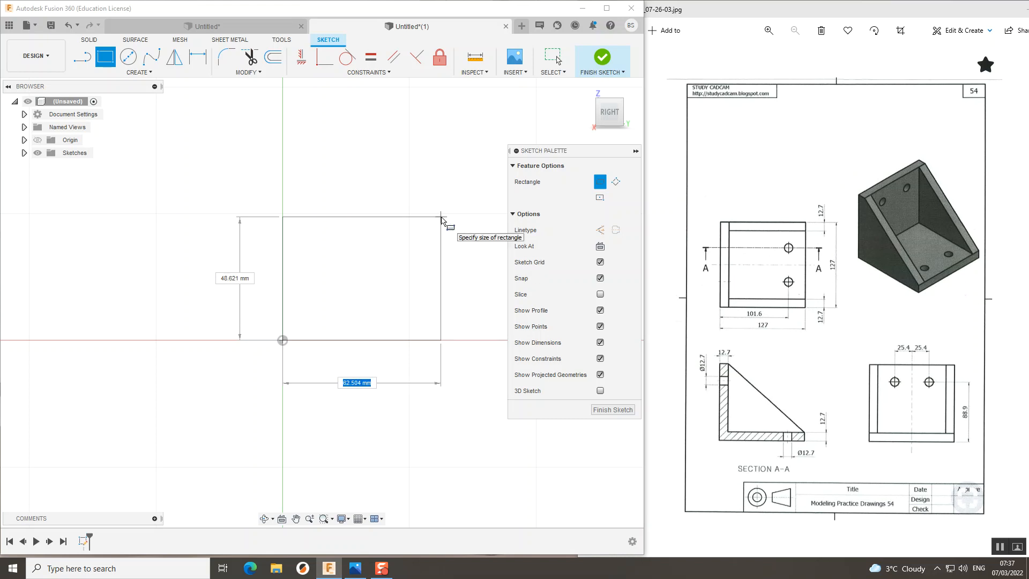
{"action": "type", "text": "127"}
{"action": "key", "text": "Tab"}
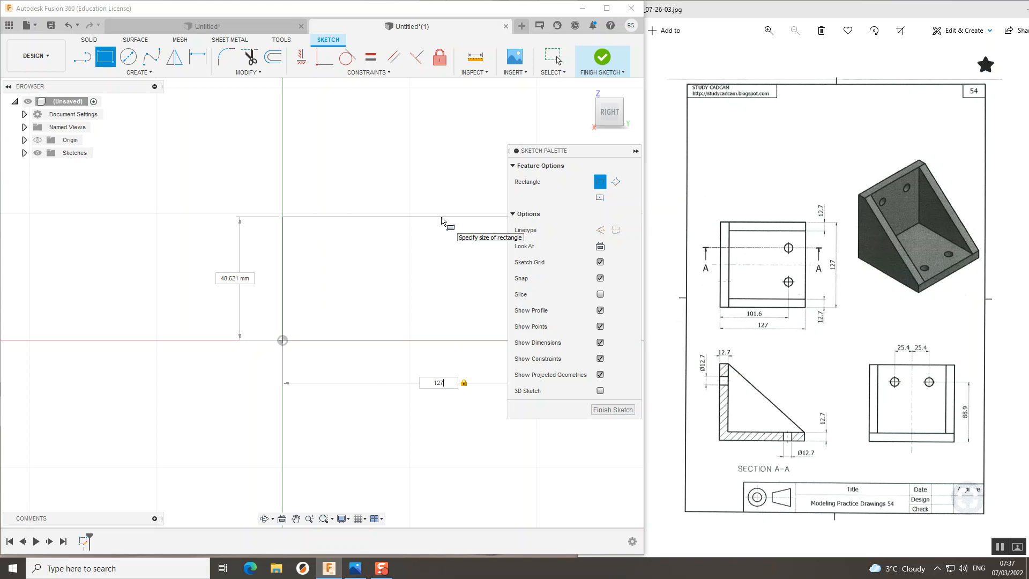
{"action": "key", "text": "Tab"}
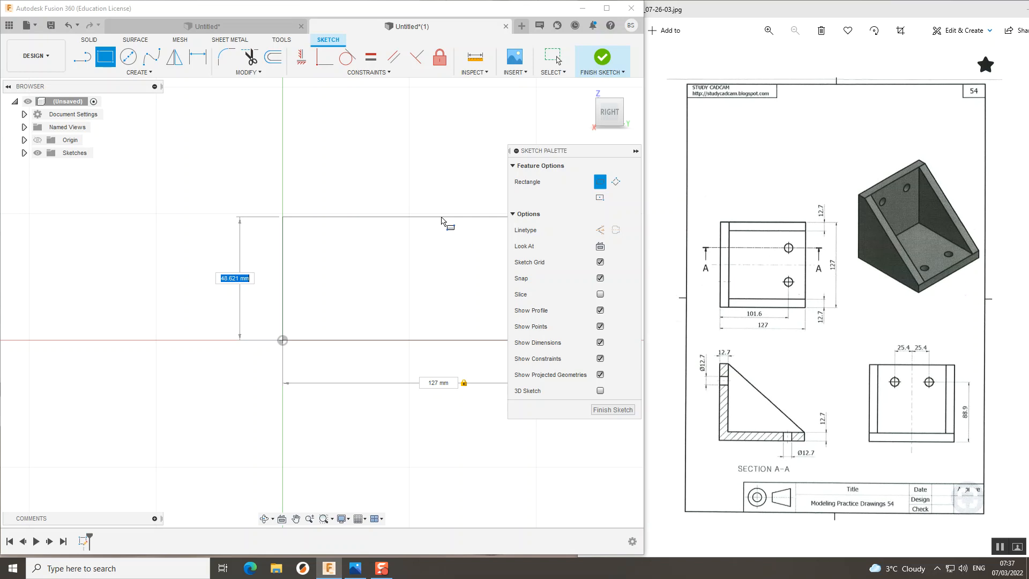
{"action": "key", "text": "Tab"}
{"action": "key", "text": "Tab"}
{"action": "type", "text": "12"}
{"action": "key", "text": "Tab"}
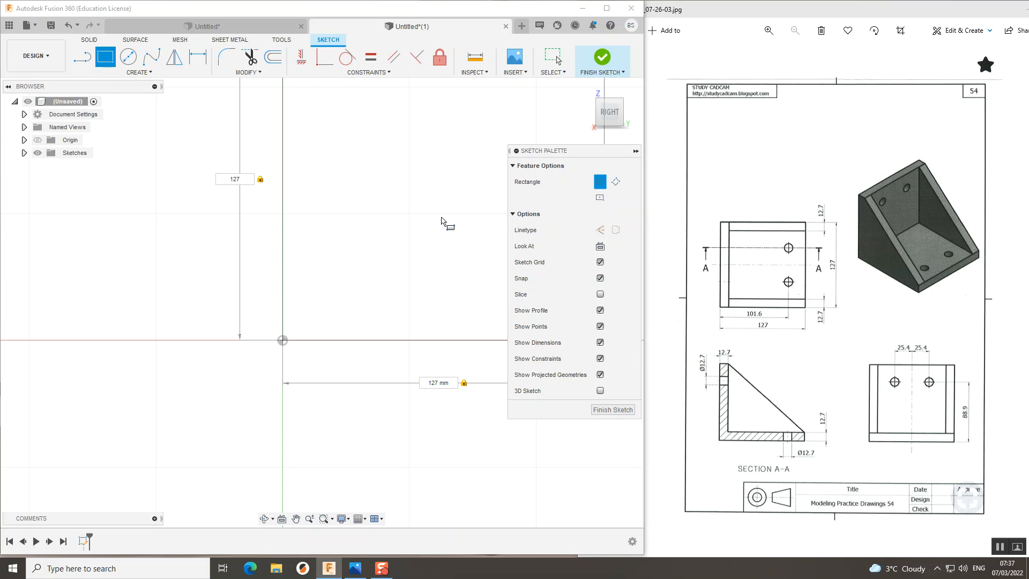
{"action": "key", "text": "Return"}
{"action": "key", "text": "Escape"}
{"action": "scroll", "coordinate": [380, 375], "scroll_direction": "down", "scroll_amount": 1}
{"action": "scroll", "coordinate": [381, 375], "scroll_direction": "down", "scroll_amount": 3}
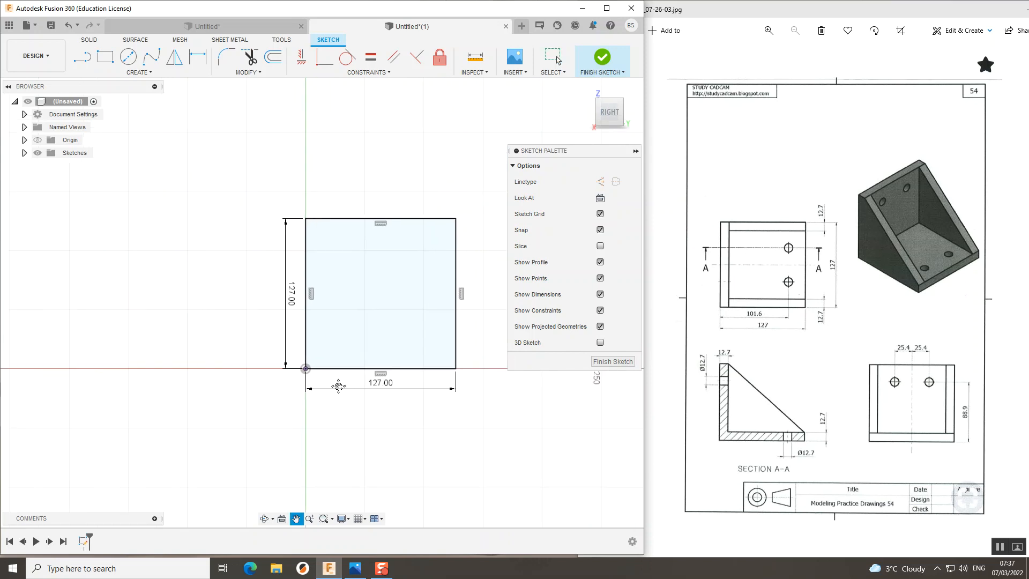
{"action": "scroll", "coordinate": [327, 391], "scroll_direction": "up", "scroll_amount": 1}
{"action": "left_click", "coordinate": [361, 356]}
{"action": "scroll", "coordinate": [355, 361], "scroll_direction": "up", "scroll_amount": 2}
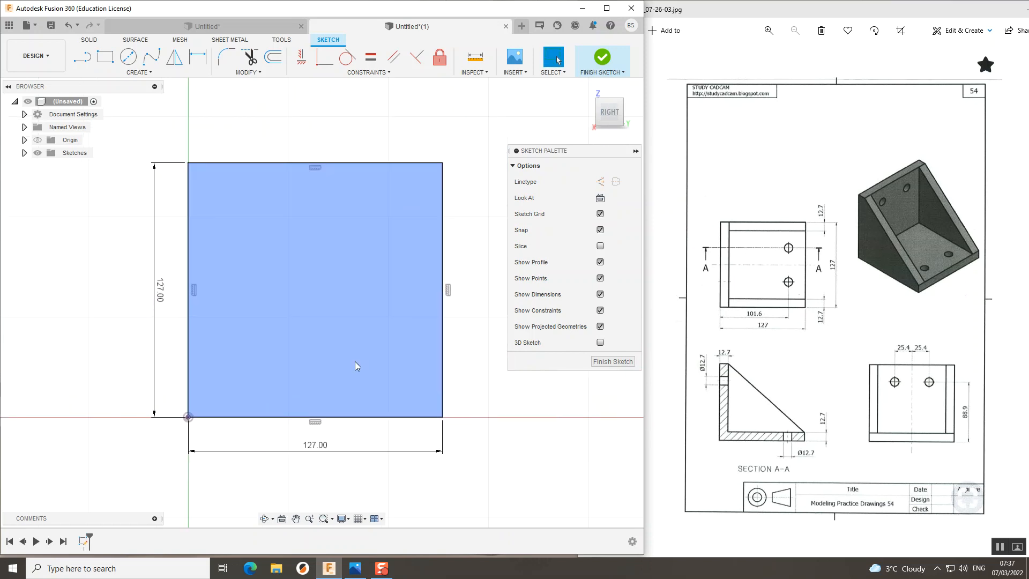
{"action": "key", "text": "Escape"}
{"action": "mouse_move", "coordinate": [315, 446]}
{"action": "left_mouse_down"}
{"action": "mouse_move", "coordinate": [322, 268]}
{"action": "mouse_move", "coordinate": [486, 270]}
{"action": "mouse_move", "coordinate": [325, 269]}
{"action": "mouse_move", "coordinate": [317, 455]}
{"action": "left_mouse_up"}
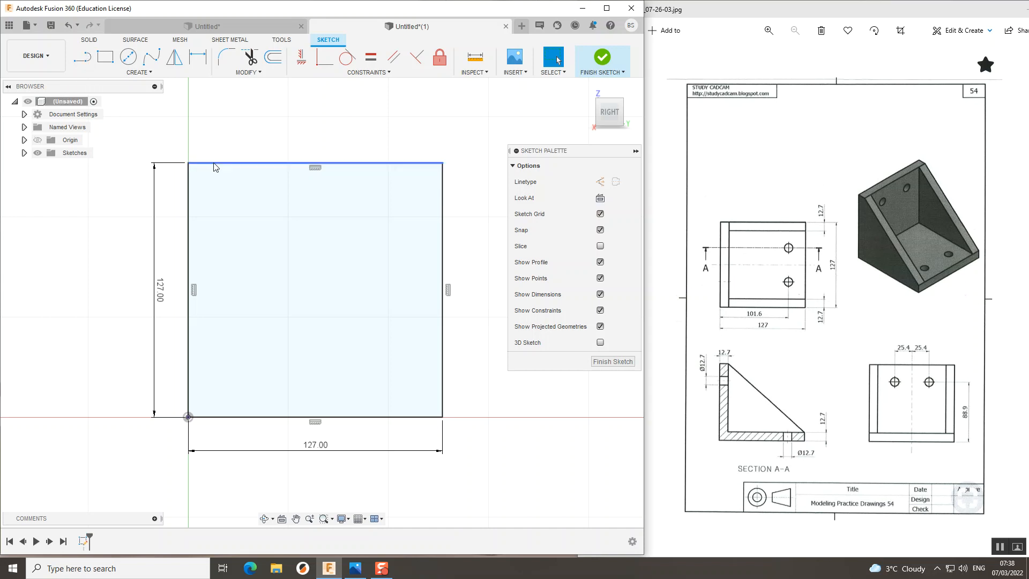
{"action": "left_click", "coordinate": [206, 356]}
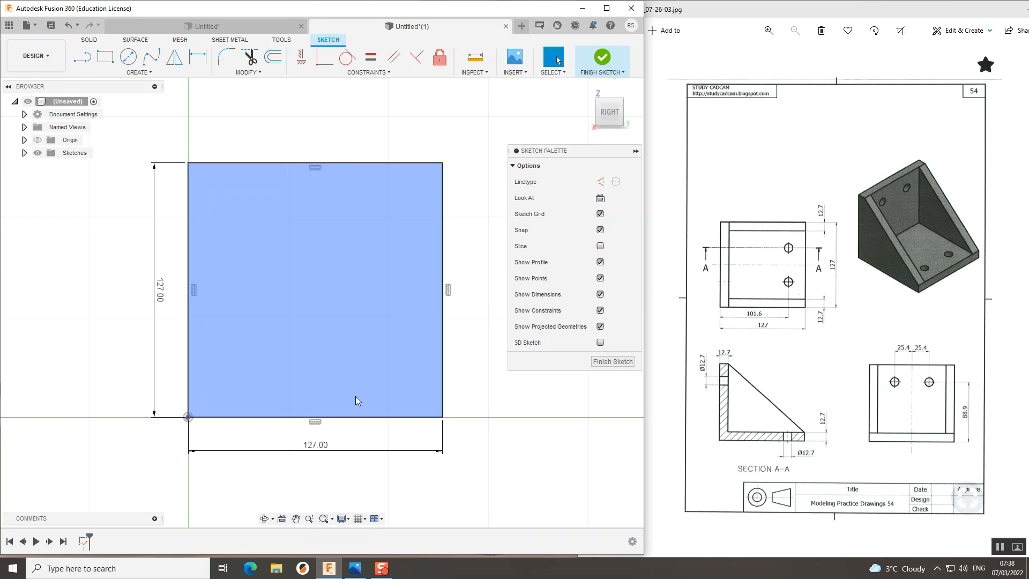
- Offset the whole square outline 12.7 mm inward
{"action": "left_click", "coordinate": [272, 62]}
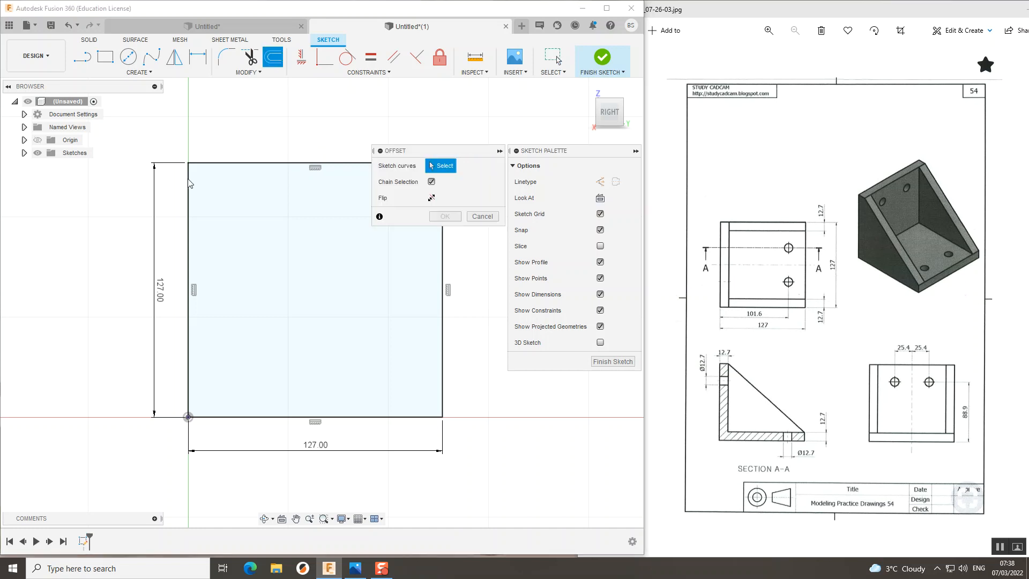
{"action": "left_click", "coordinate": [189, 222]}
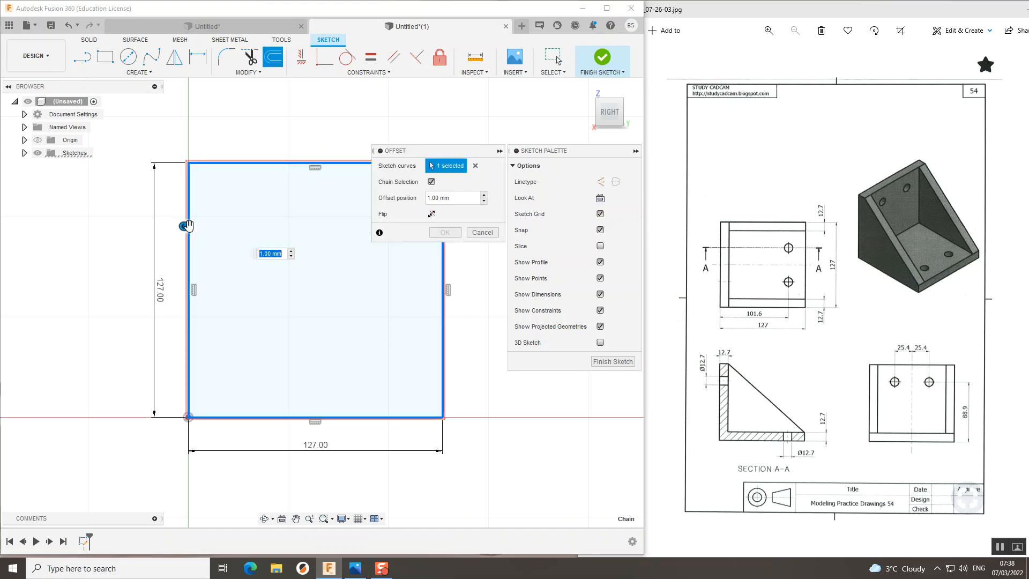
{"action": "left_click_drag", "start_coordinate": [188, 225], "coordinate": [204, 226]}
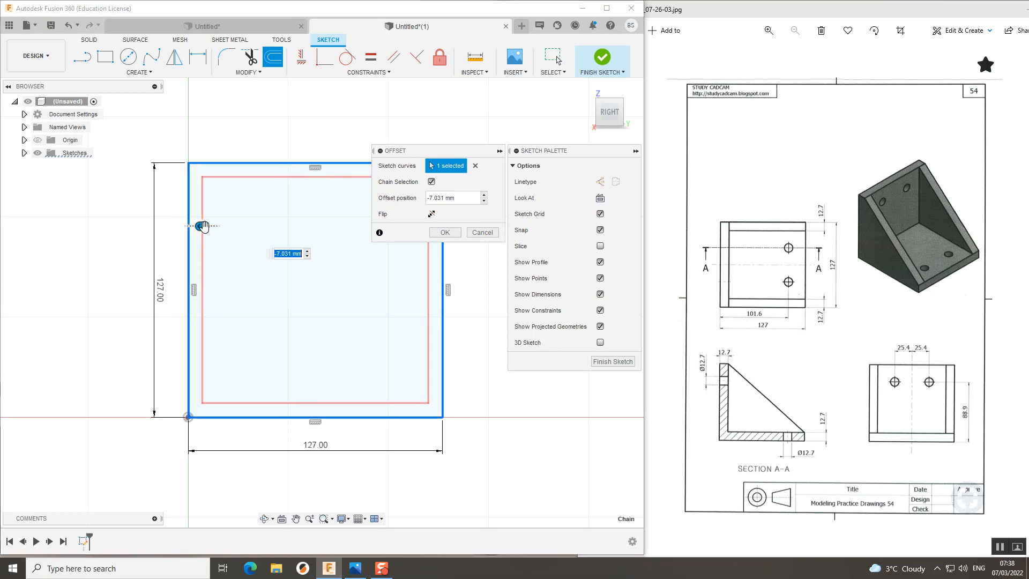
{"action": "type", "text": "-"}
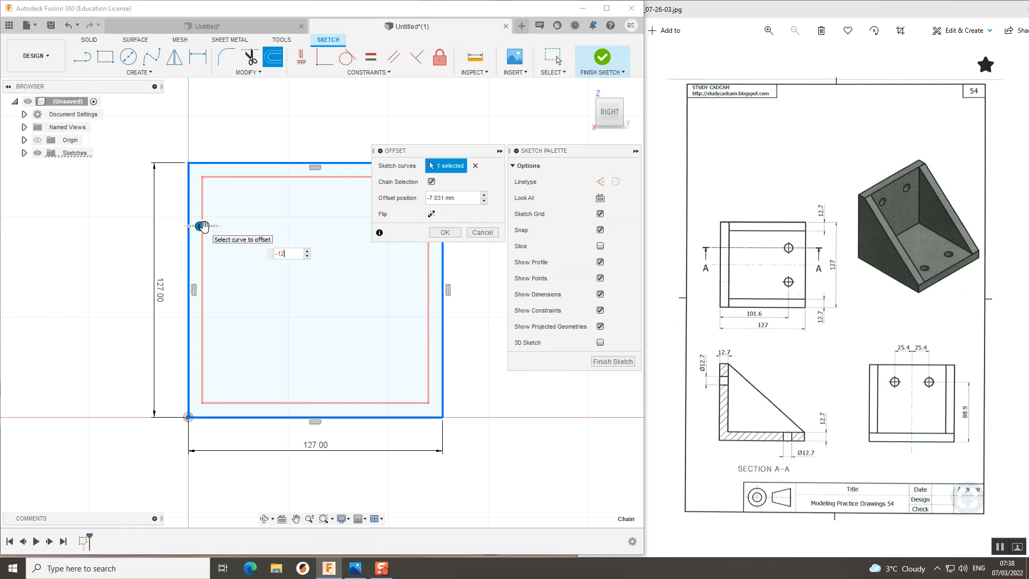
{"action": "type", "text": "12"}
{"action": "key", "text": "Return"}
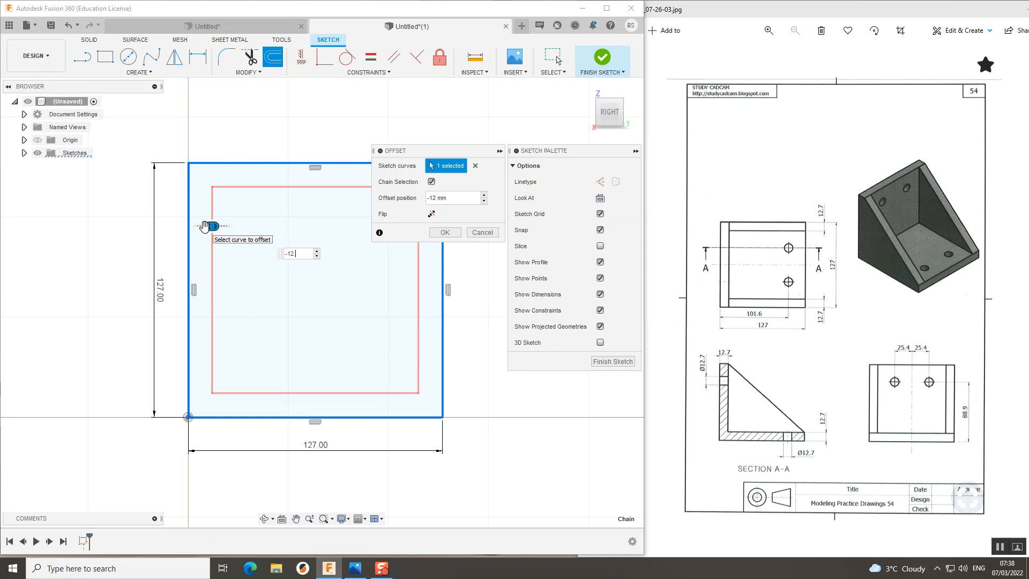
{"action": "type", "text": ".7"}
{"action": "key", "text": "Return"}
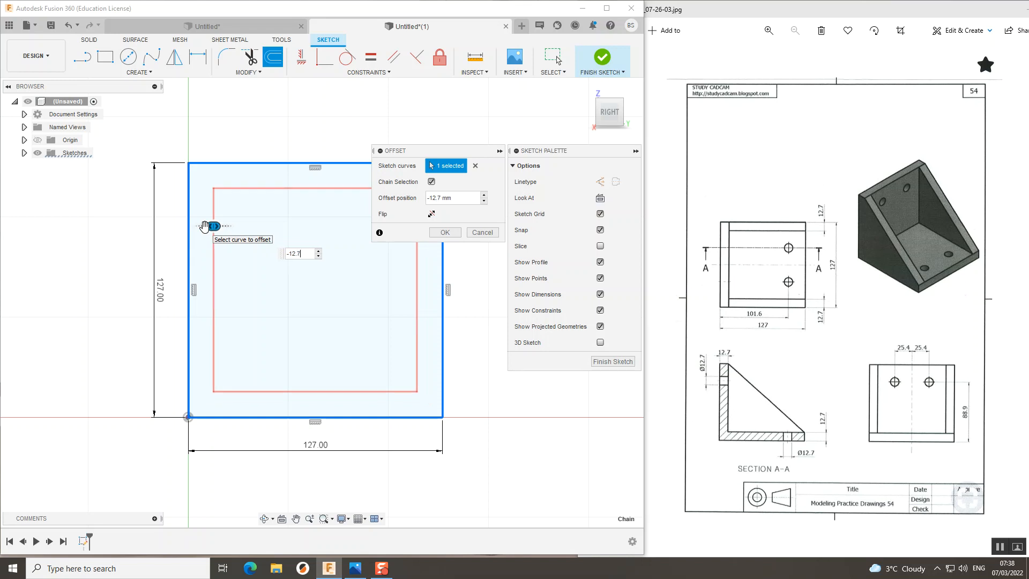
{"action": "key", "text": "Return"}
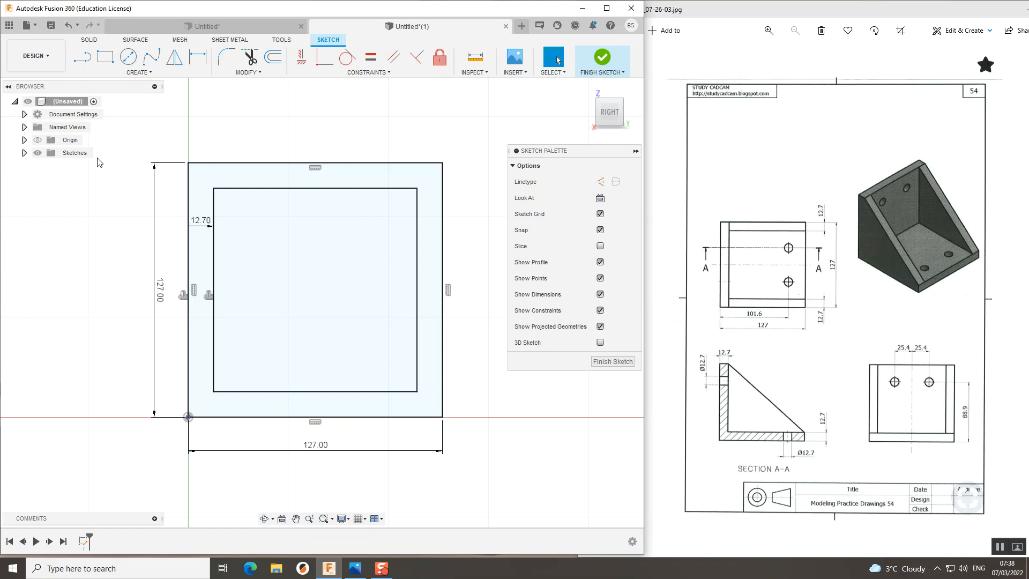
- Extend the inner square's upper-left and lower-right corners to the outer edges with short lines, and connect their outer ends with a diagonal
{"action": "left_click", "coordinate": [91, 63]}
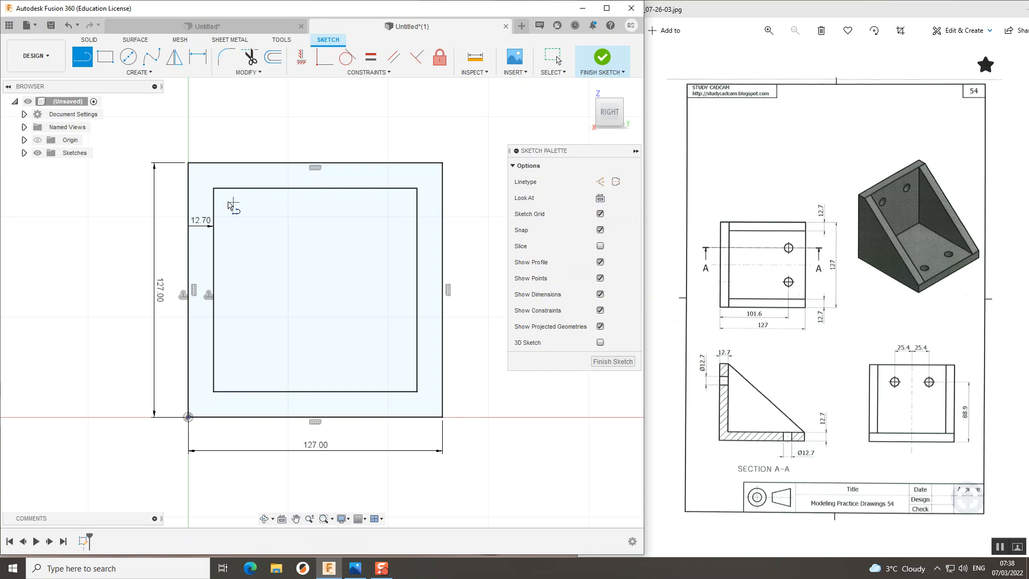
{"action": "left_click", "coordinate": [214, 188]}
{"action": "left_click", "coordinate": [213, 163]}
{"action": "left_click", "coordinate": [417, 392]}
{"action": "left_click", "coordinate": [443, 391]}
{"action": "left_click", "coordinate": [214, 164]}
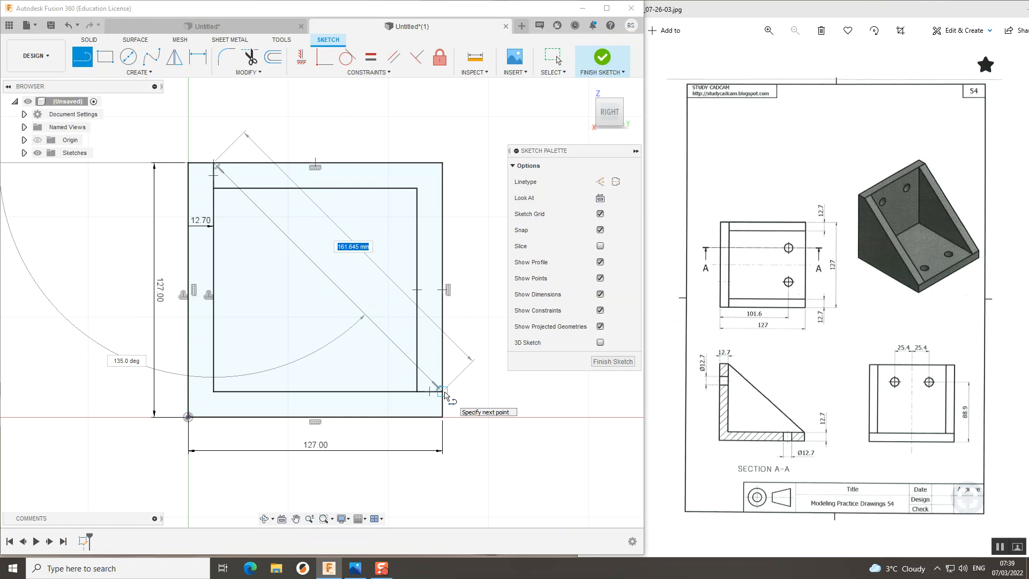
{"action": "left_click", "coordinate": [444, 392]}
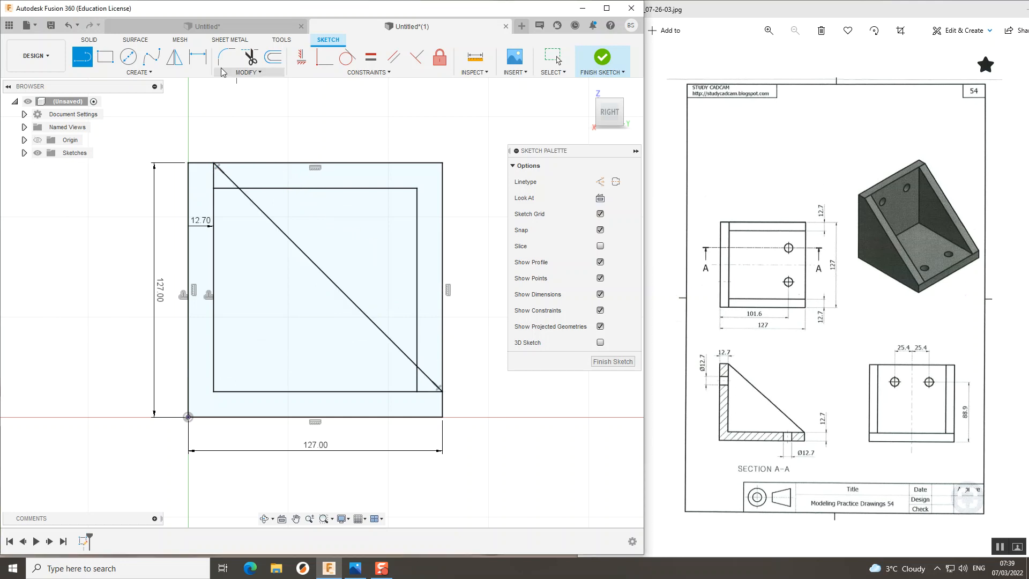
- Trim the inner and outer square segments beyond the diagonal and the leftover inner upright, leaving an L-shaped profile with a triangle, and finish the sketch
{"action": "left_click", "coordinate": [252, 62]}
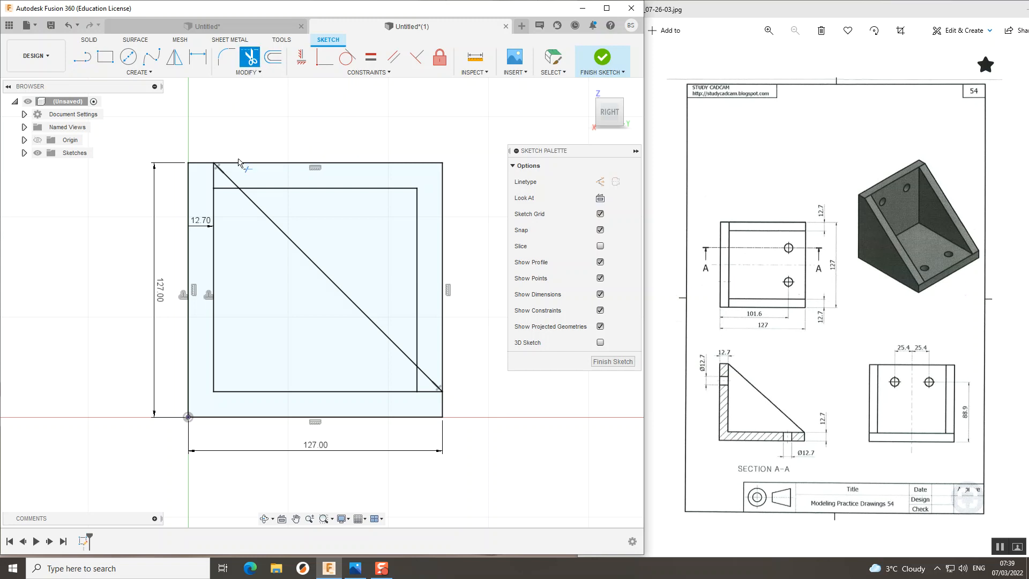
{"action": "left_click", "coordinate": [224, 191]}
{"action": "left_click", "coordinate": [225, 191]}
{"action": "left_click", "coordinate": [281, 189]}
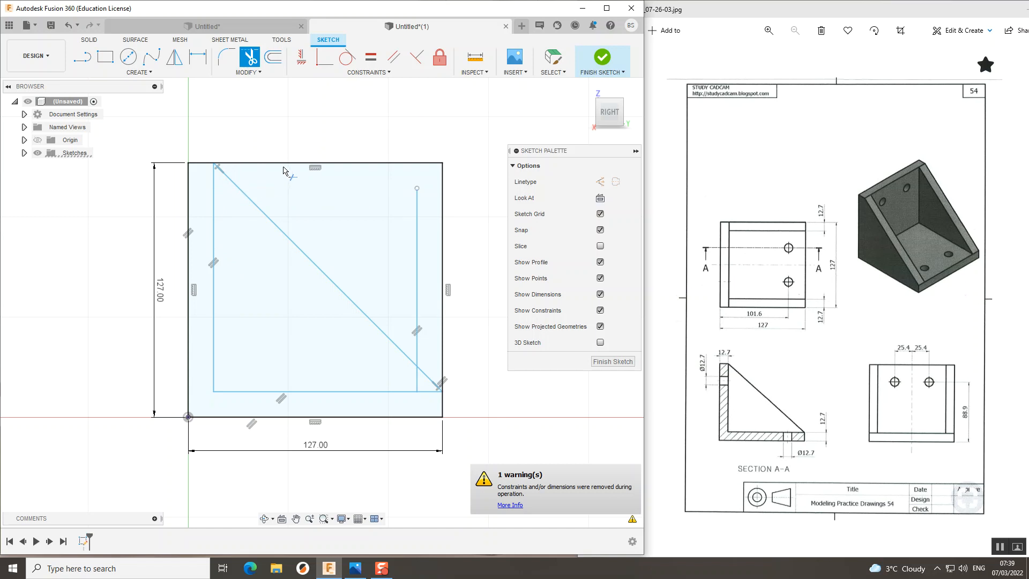
{"action": "left_click", "coordinate": [283, 164]}
{"action": "left_click", "coordinate": [417, 231]}
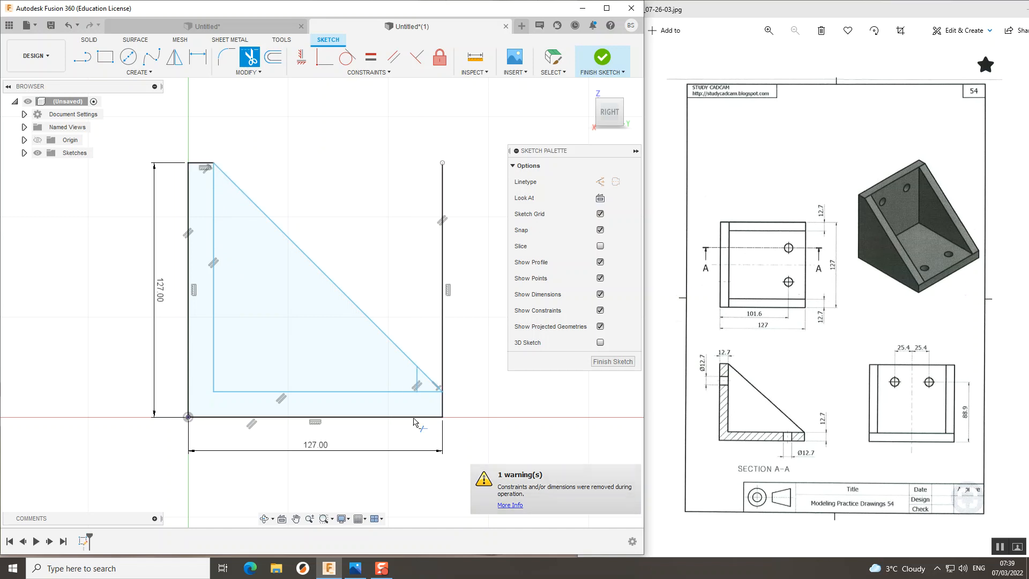
{"action": "left_click", "coordinate": [442, 355]}
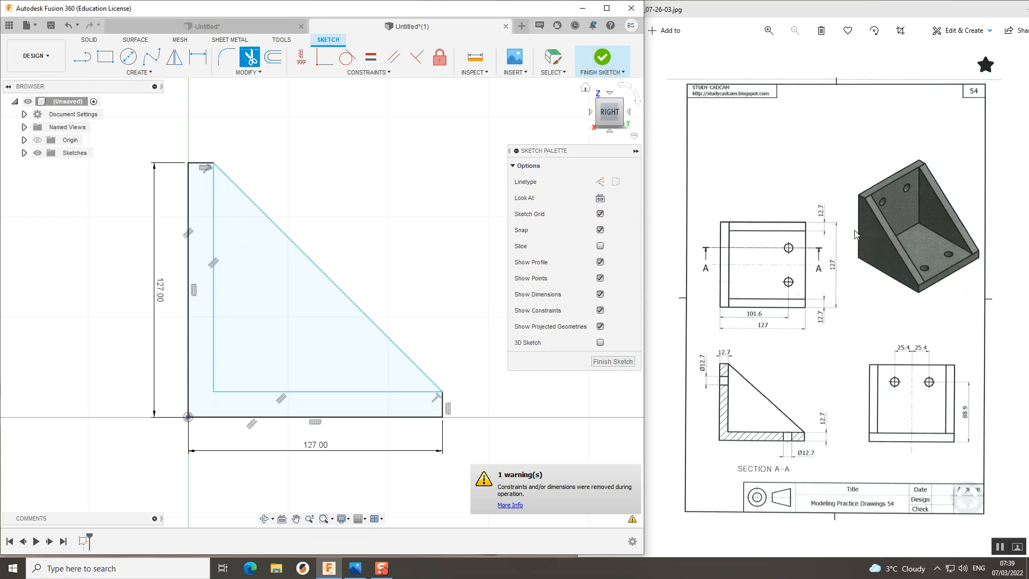
{"action": "left_click", "coordinate": [610, 63]}
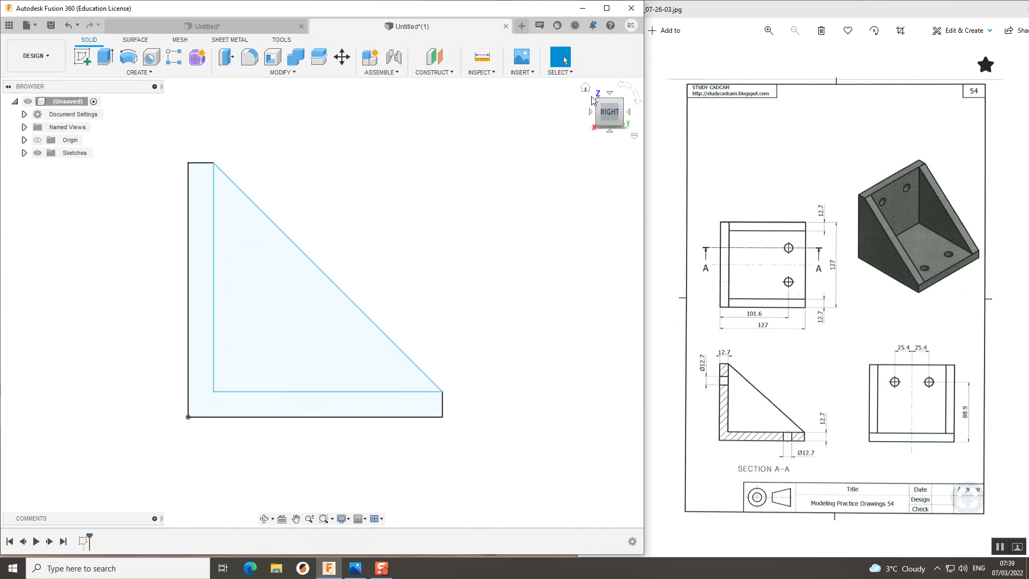
- Extrude the L-shaped profile 127 mm as a new body
{"action": "left_click", "coordinate": [585, 88]}
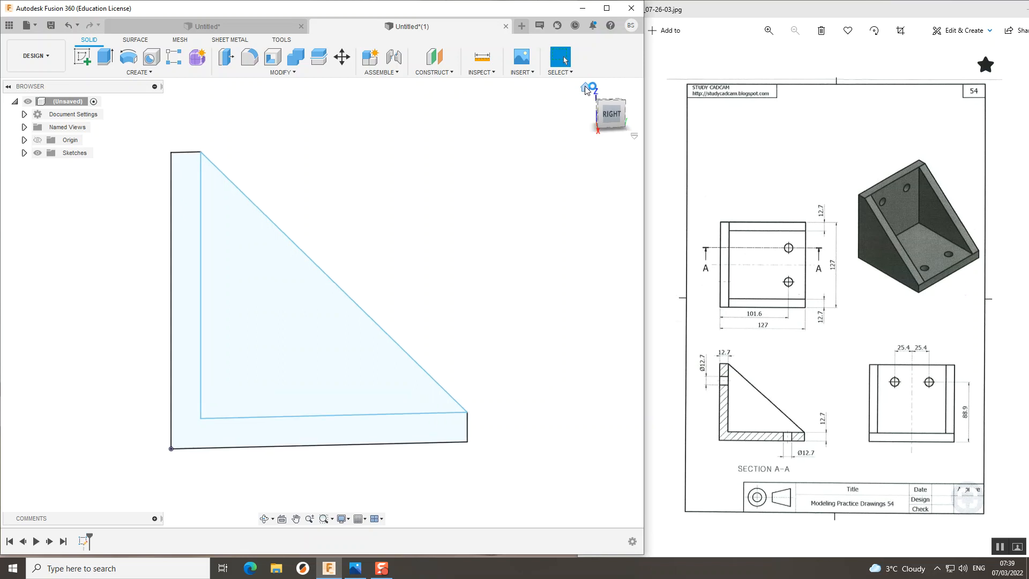
{"action": "scroll", "coordinate": [433, 308], "scroll_direction": "down", "scroll_amount": 2}
{"action": "middle_click_drag", "start_coordinate": [431, 306], "coordinate": [455, 287]}
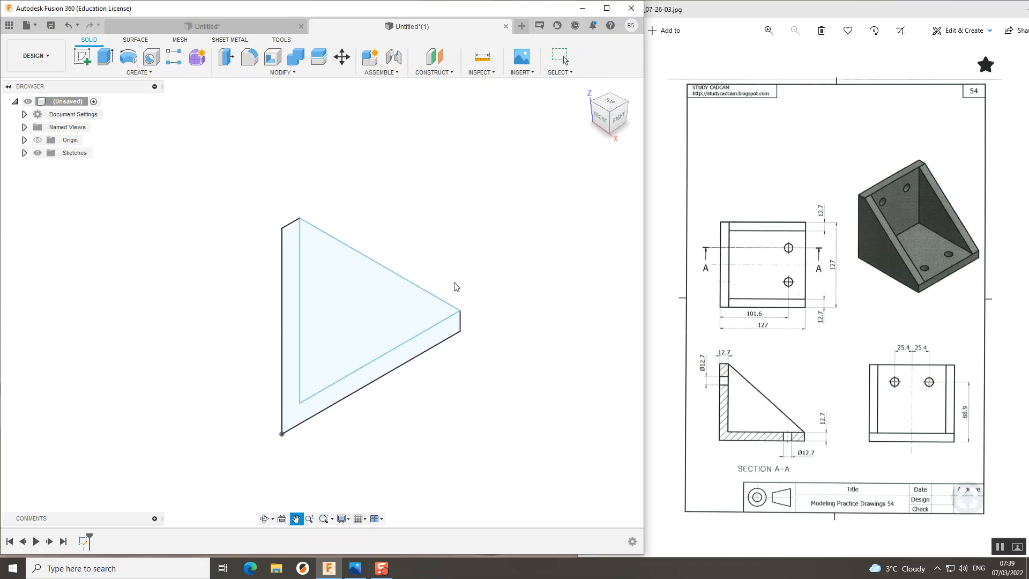
{"action": "left_click", "coordinate": [103, 62]}
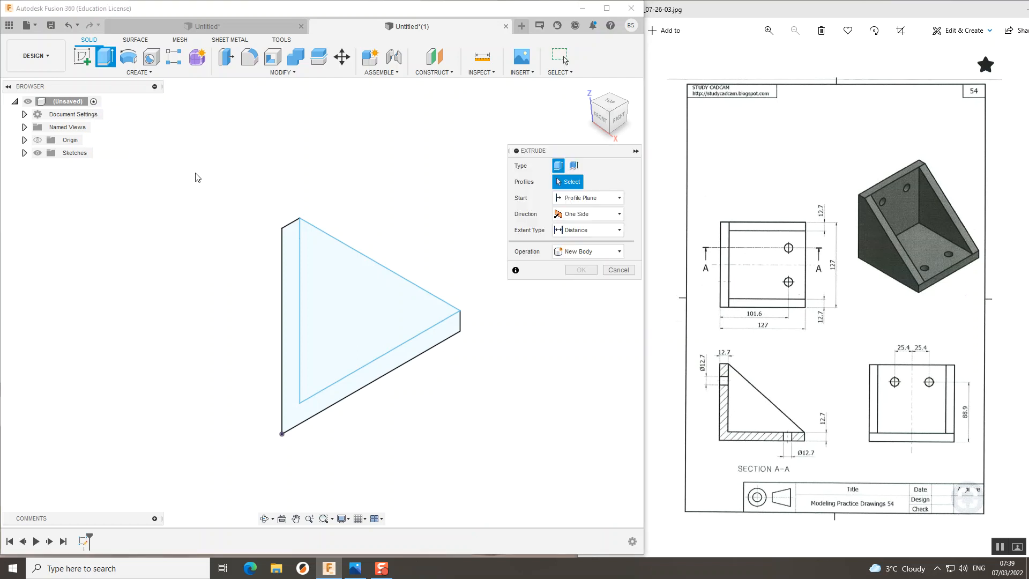
{"action": "left_click", "coordinate": [291, 281]}
{"action": "left_click_drag", "start_coordinate": [304, 324], "coordinate": [449, 412]}
{"action": "middle_click_drag", "start_coordinate": [468, 351], "coordinate": [370, 274]}
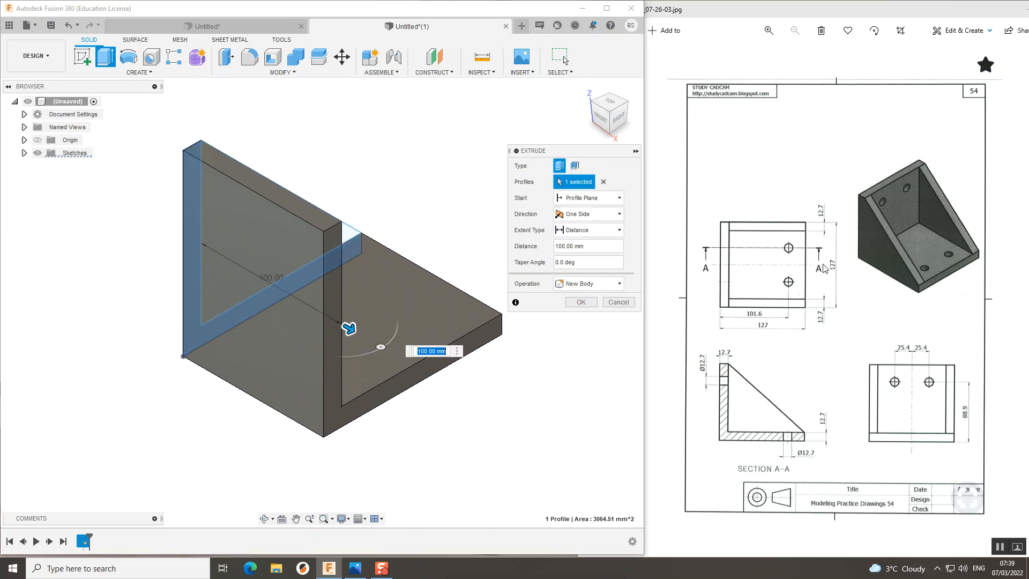
{"action": "type", "text": "127"}
{"action": "key", "text": "Return"}
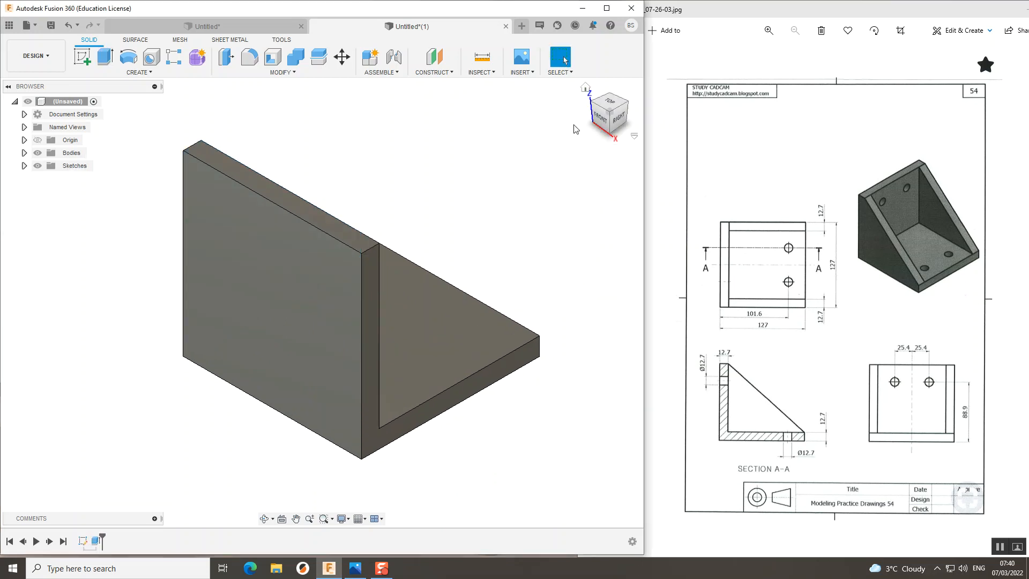
- Make the first sketch visible again so its triangular profile shows beside the L-shaped body
{"action": "left_click", "coordinate": [619, 119]}
{"action": "left_click", "coordinate": [623, 112]}
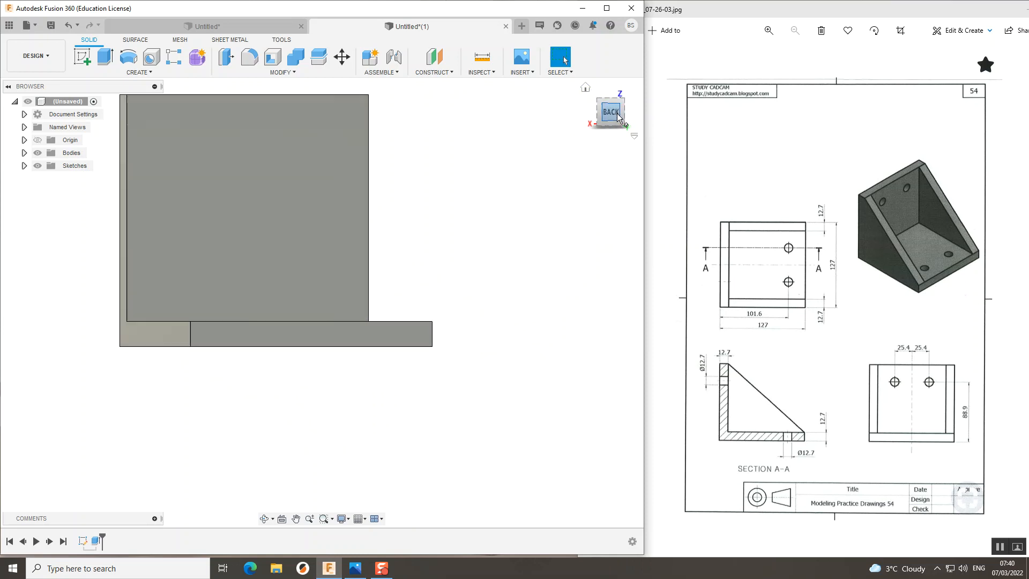
{"action": "left_click", "coordinate": [592, 112]}
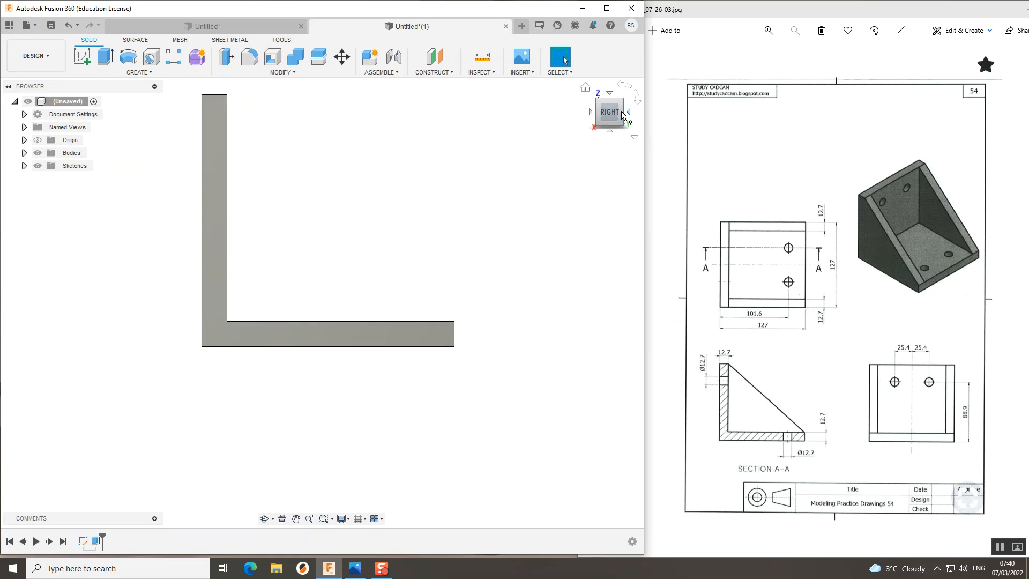
{"action": "left_click", "coordinate": [628, 112]}
{"action": "left_click", "coordinate": [598, 103]}
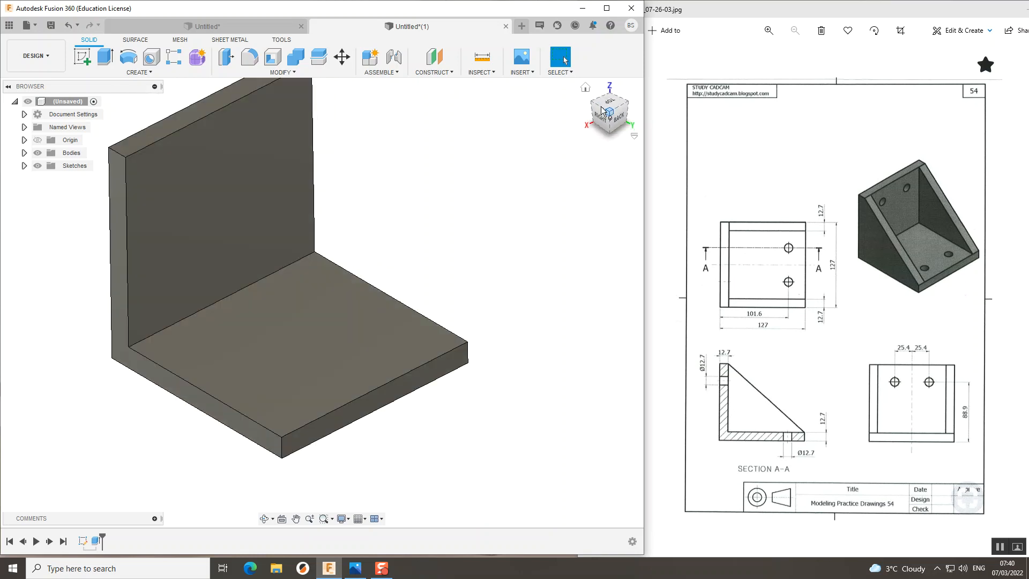
{"action": "scroll", "coordinate": [436, 326], "scroll_direction": "down", "scroll_amount": 2}
{"action": "middle_click_drag", "start_coordinate": [436, 327], "coordinate": [475, 352]}
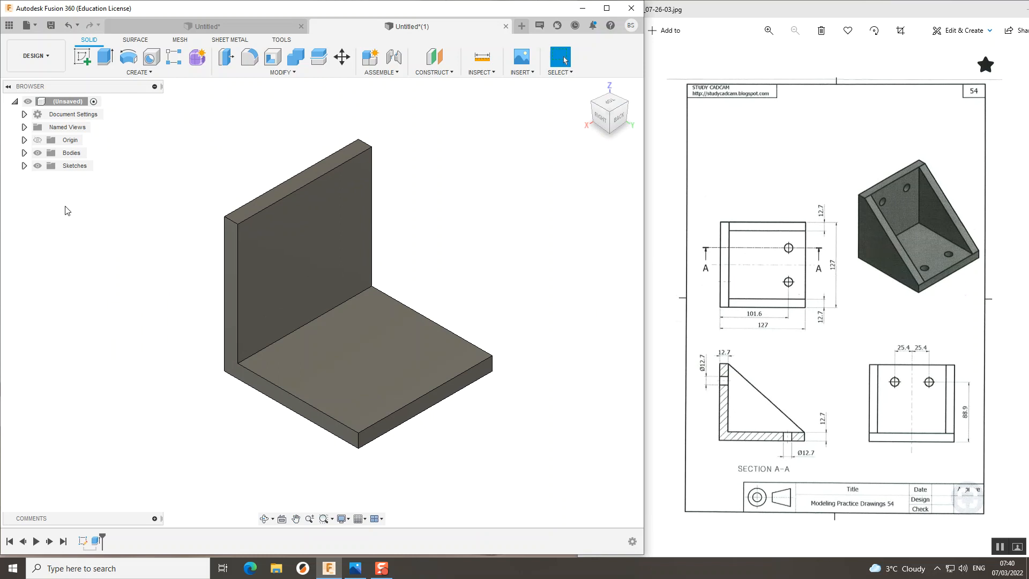
{"action": "left_click", "coordinate": [24, 166]}
{"action": "left_click", "coordinate": [49, 179]}
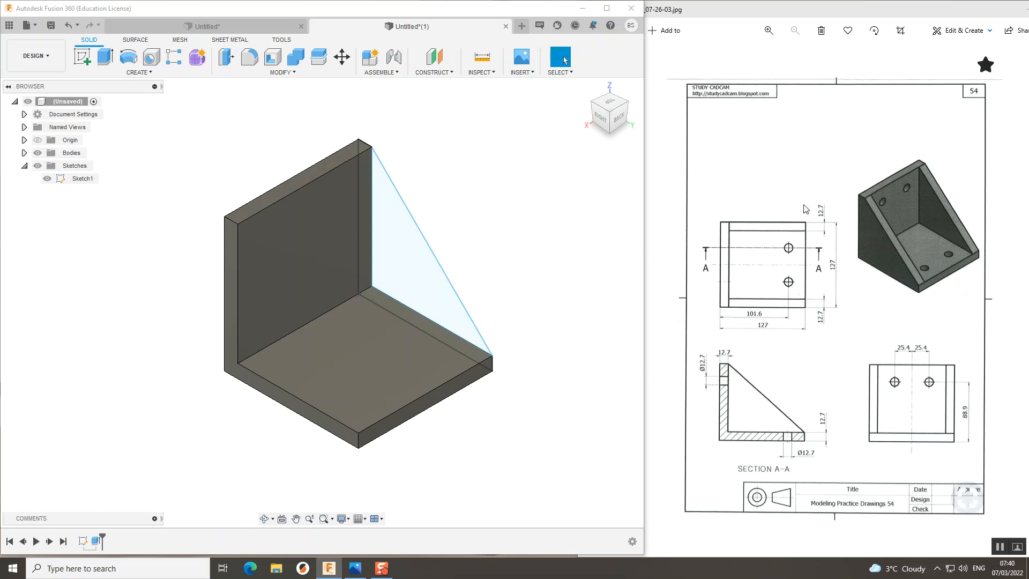
- Extrude the triangular profile 12.7 mm inward and join it to the L-shaped body as the first side gusset
{"action": "left_click", "coordinate": [425, 274]}
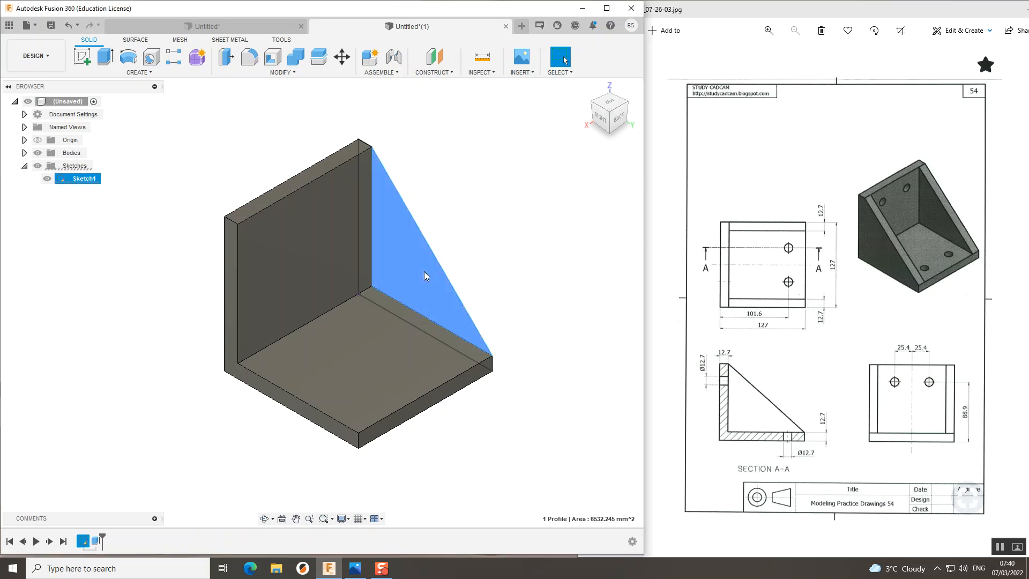
{"action": "left_click", "coordinate": [110, 65]}
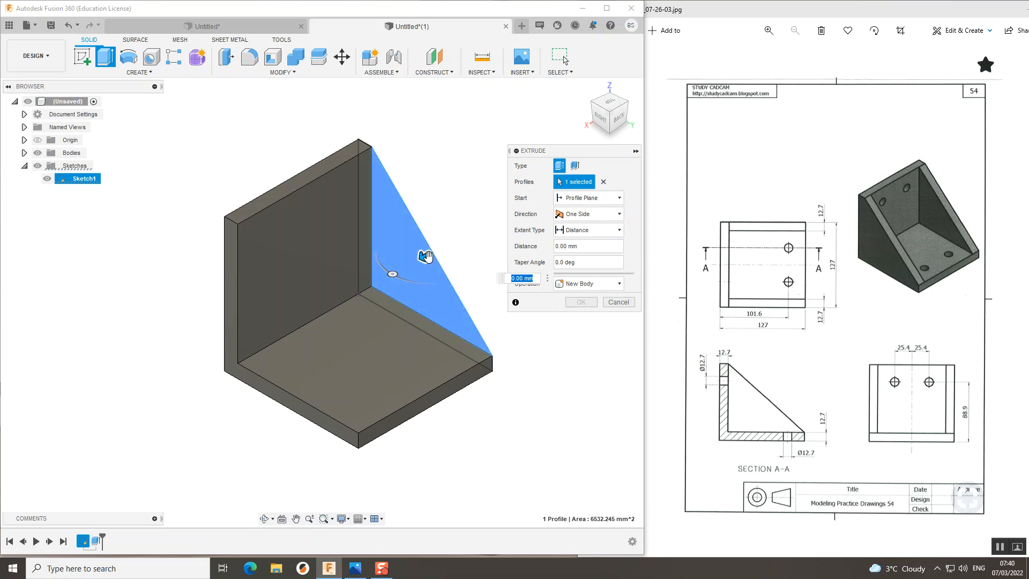
{"action": "left_click_drag", "start_coordinate": [423, 259], "coordinate": [413, 261]}
{"action": "type", "text": "12.7"}
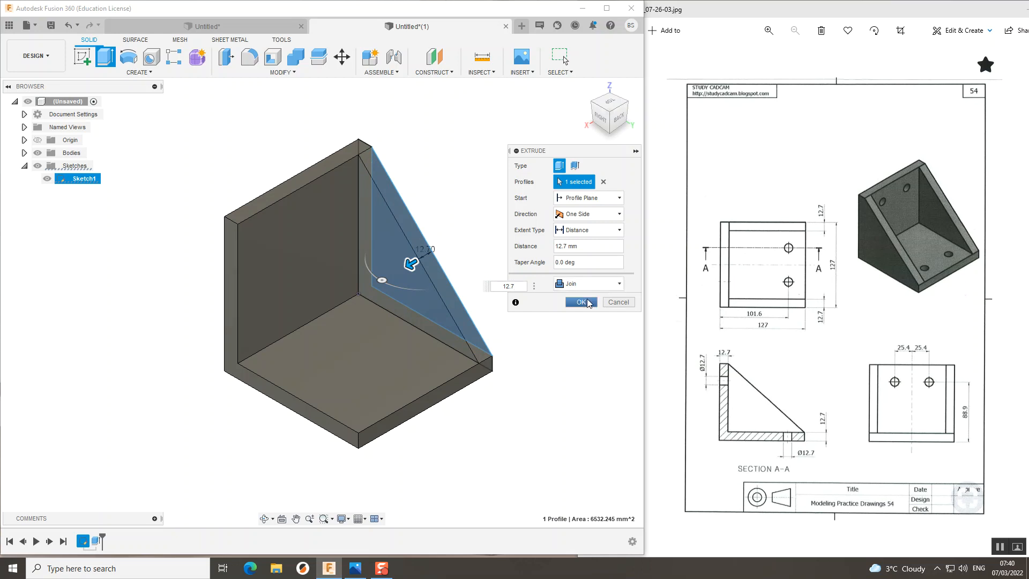
{"action": "left_click", "coordinate": [581, 302]}
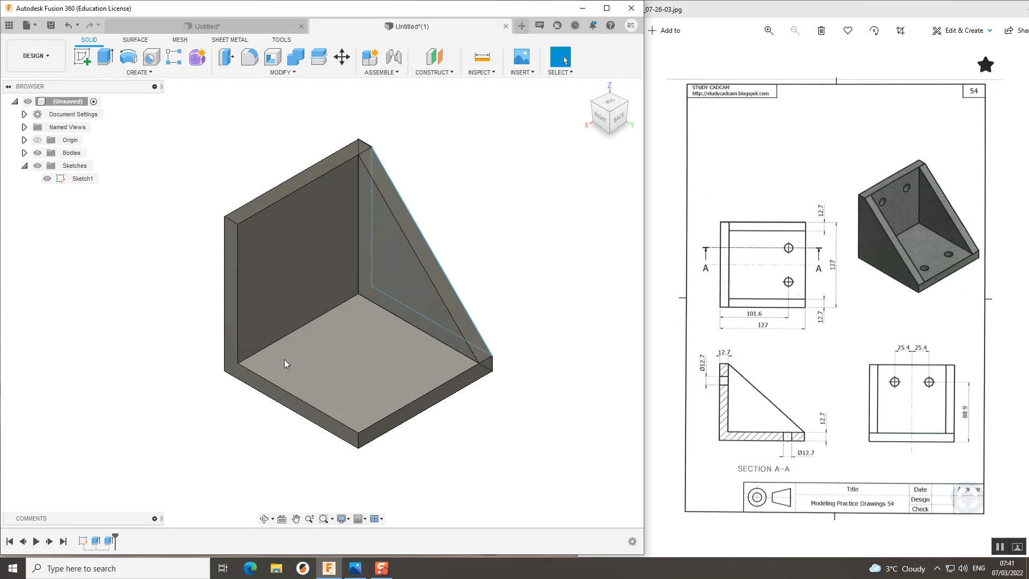
- Start a two-sided Join extrusion from the gusset's inner triangular face, with side 1 at 115 mm and side 2 at -90 mm
{"action": "left_click", "coordinate": [412, 276]}
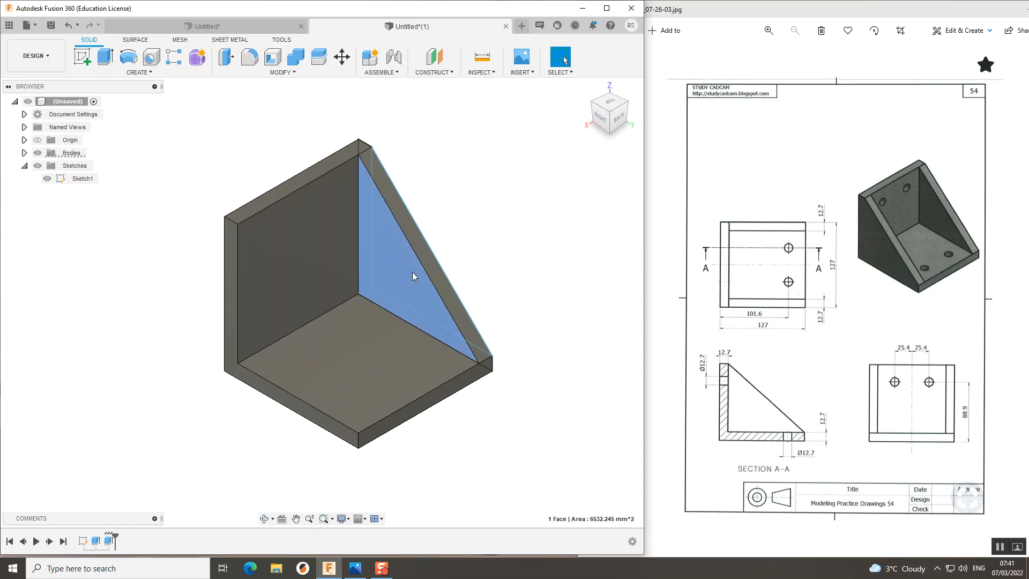
{"action": "left_click", "coordinate": [112, 58]}
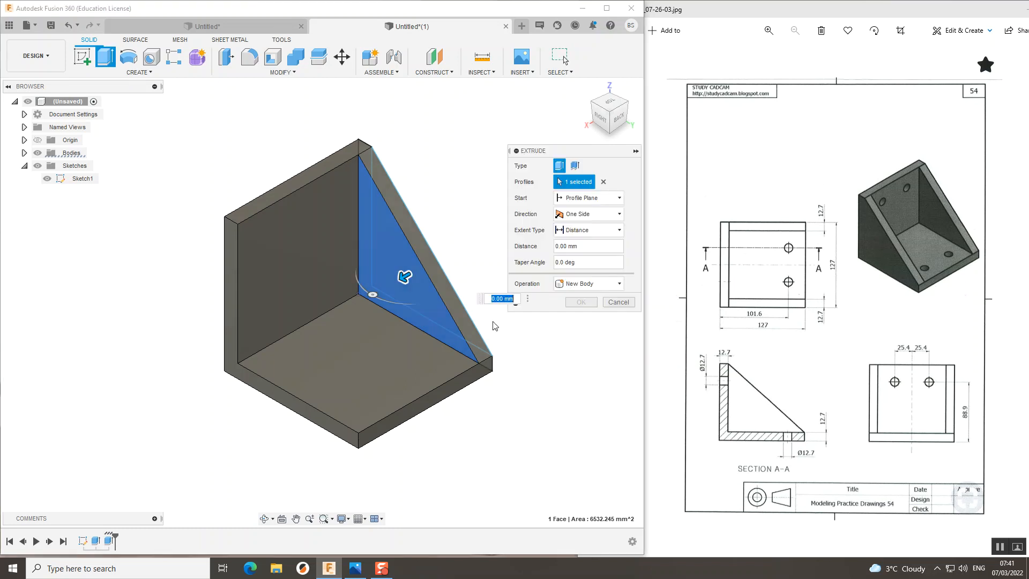
{"action": "left_click", "coordinate": [574, 215]}
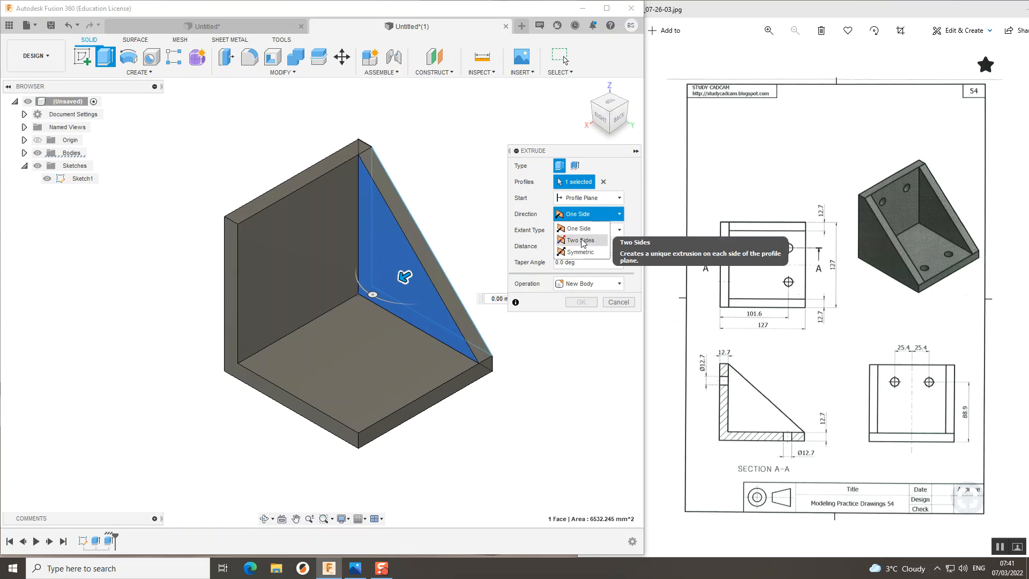
{"action": "left_click", "coordinate": [584, 243]}
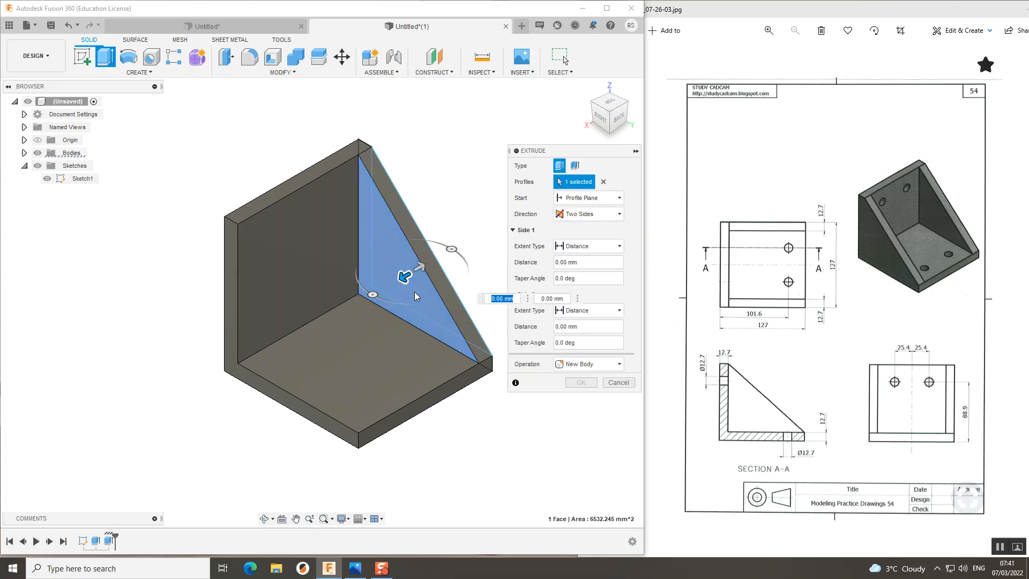
{"action": "left_click_drag", "start_coordinate": [399, 280], "coordinate": [368, 302]}
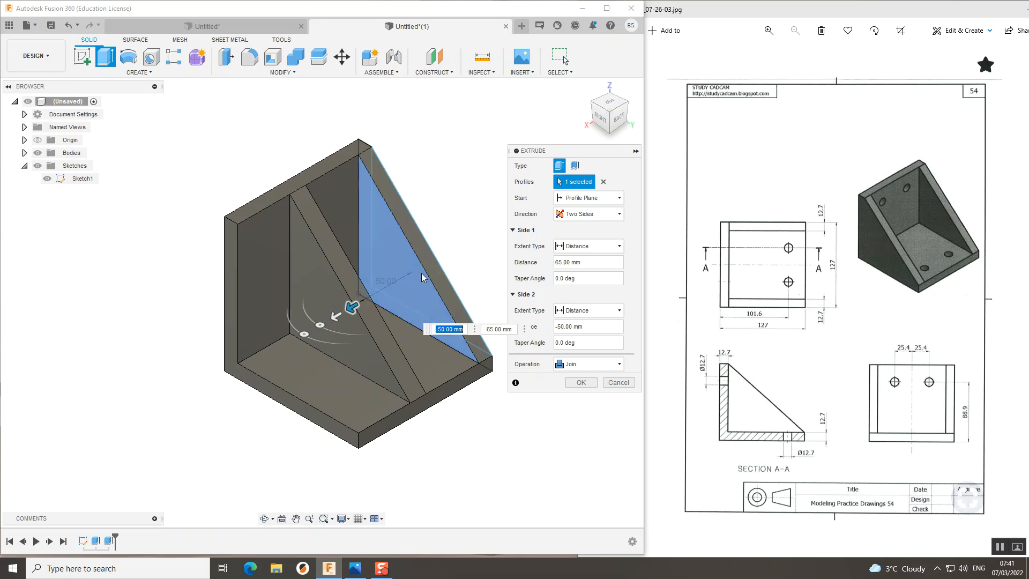
{"action": "left_click_drag", "start_coordinate": [352, 307], "coordinate": [283, 347]}
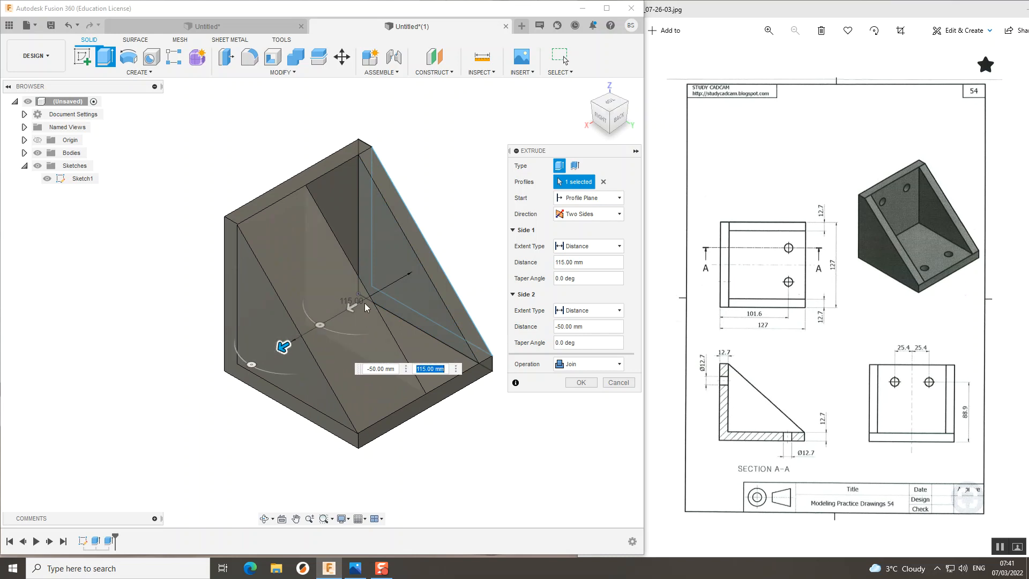
{"action": "left_click", "coordinate": [621, 116]}
{"action": "left_click_drag", "start_coordinate": [271, 269], "coordinate": [236, 272]}
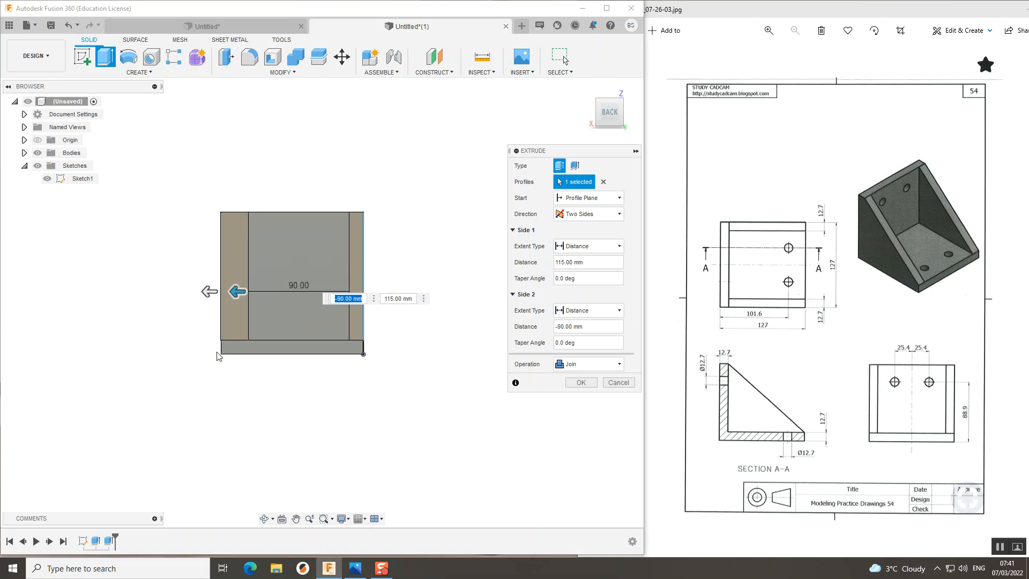
- Set the side 1 distance of the second gusset's extrusion to 114.4 mm so it ends at the bracket's outer edge
{"action": "scroll", "coordinate": [217, 352], "scroll_direction": "up", "scroll_amount": 2}
{"action": "scroll", "coordinate": [217, 352], "scroll_direction": "up", "scroll_amount": 3}
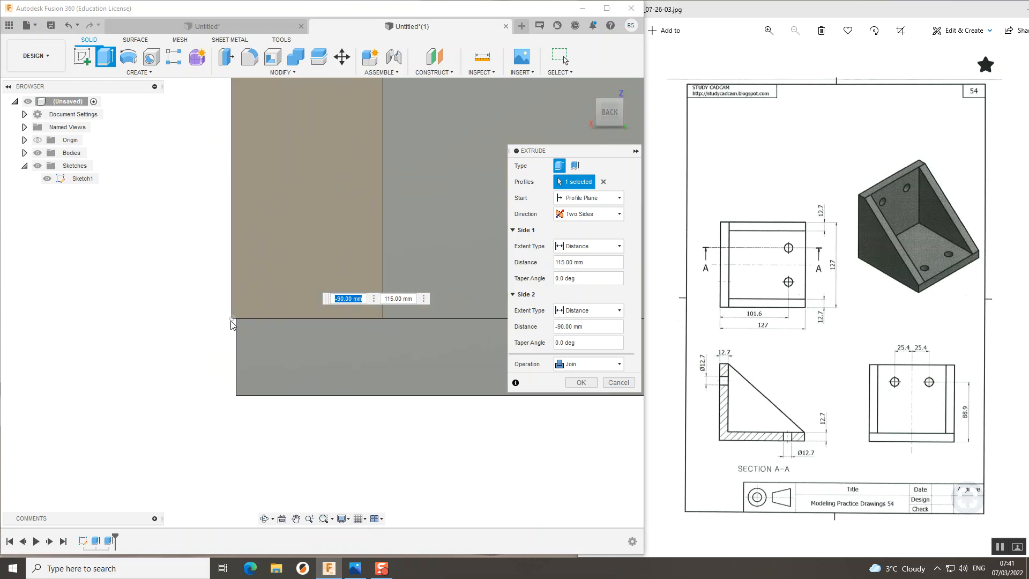
{"action": "left_click", "coordinate": [220, 121]}
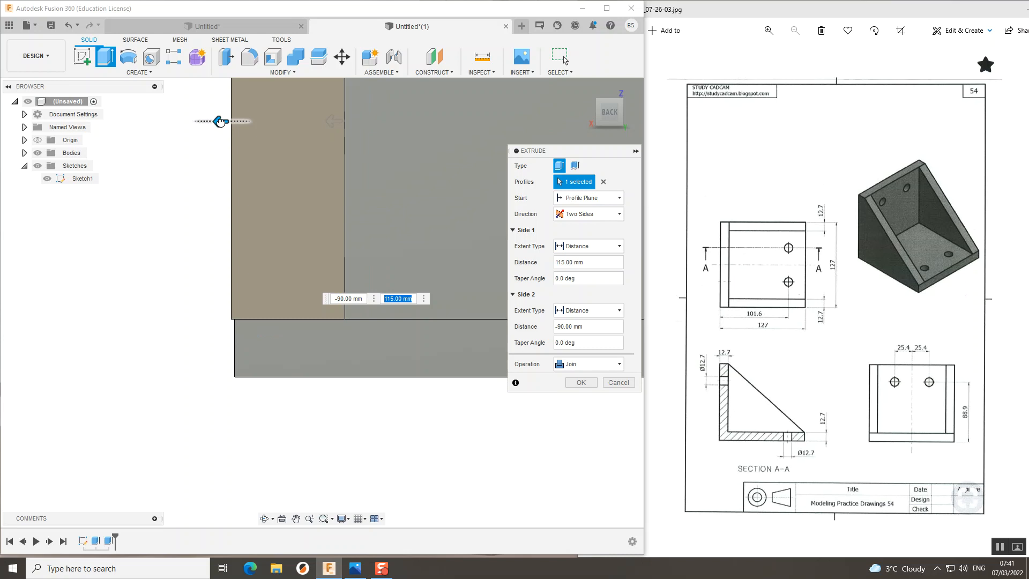
{"action": "mouse_move", "coordinate": [223, 122]}
{"action": "left_mouse_down"}
{"action": "mouse_move", "coordinate": [238, 123]}
{"action": "mouse_move", "coordinate": [222, 122]}
{"action": "left_mouse_up"}
{"action": "left_click", "coordinate": [367, 148]}
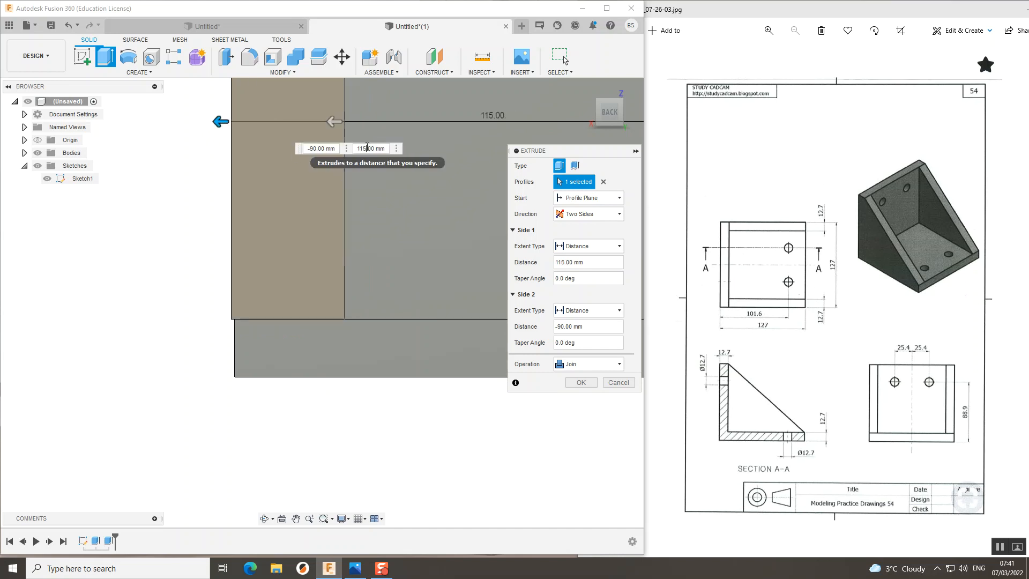
{"action": "key", "text": "BackSpace"}
{"action": "type", "text": "3"}
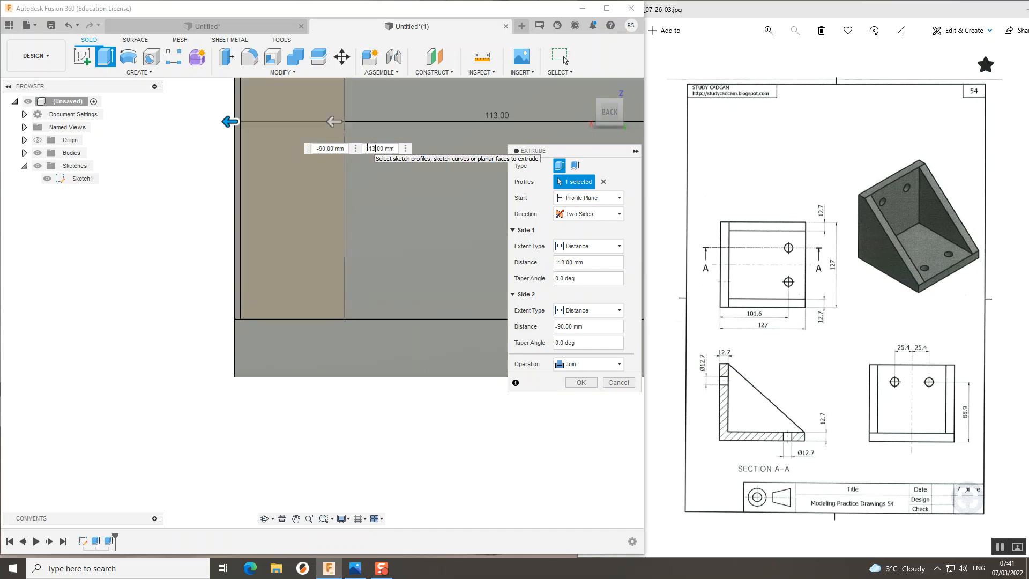
{"action": "key", "text": "BackSpace"}
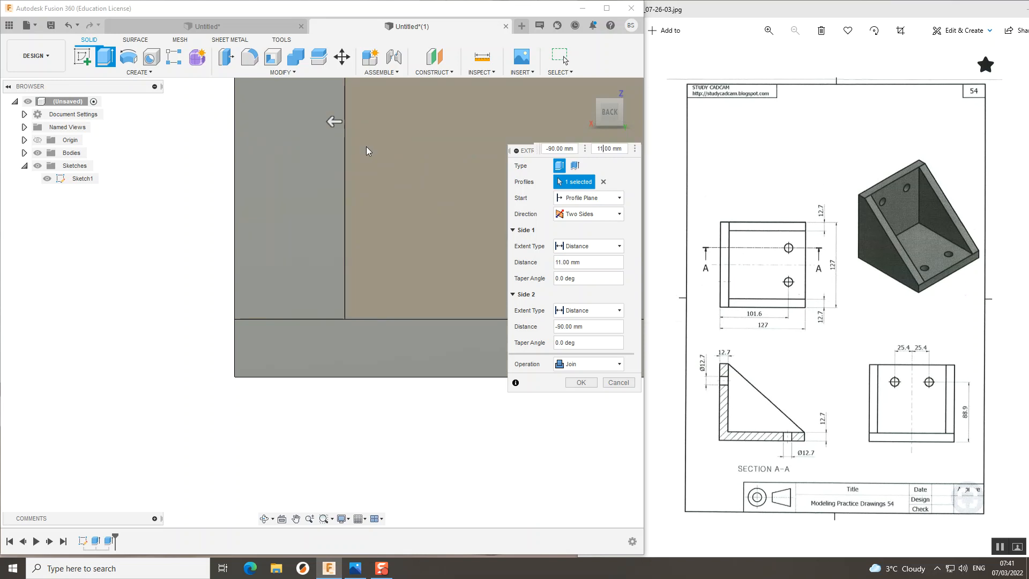
{"action": "type", "text": "4"}
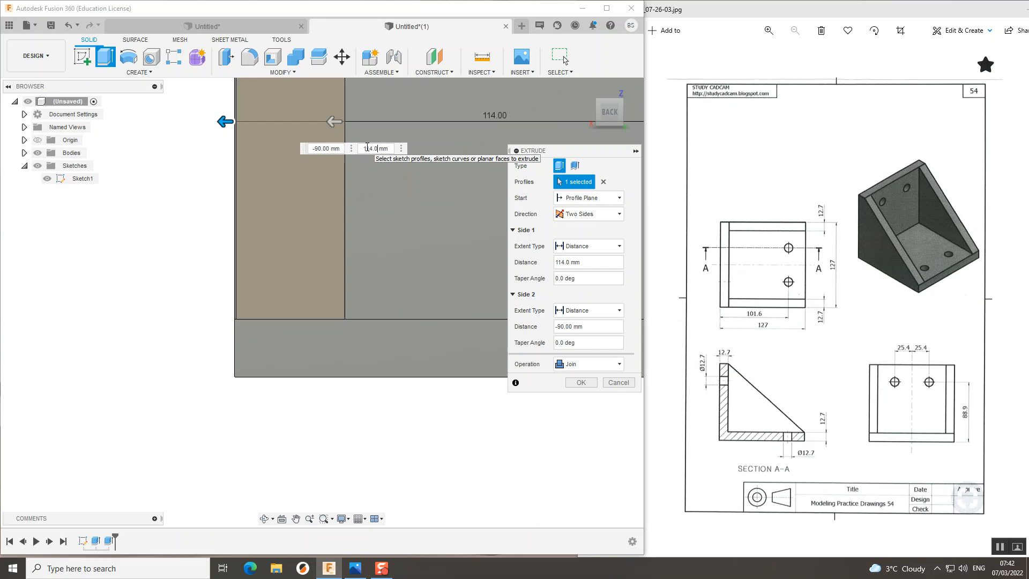
{"action": "type", "text": "9"}
{"action": "left_click", "coordinate": [385, 564]}
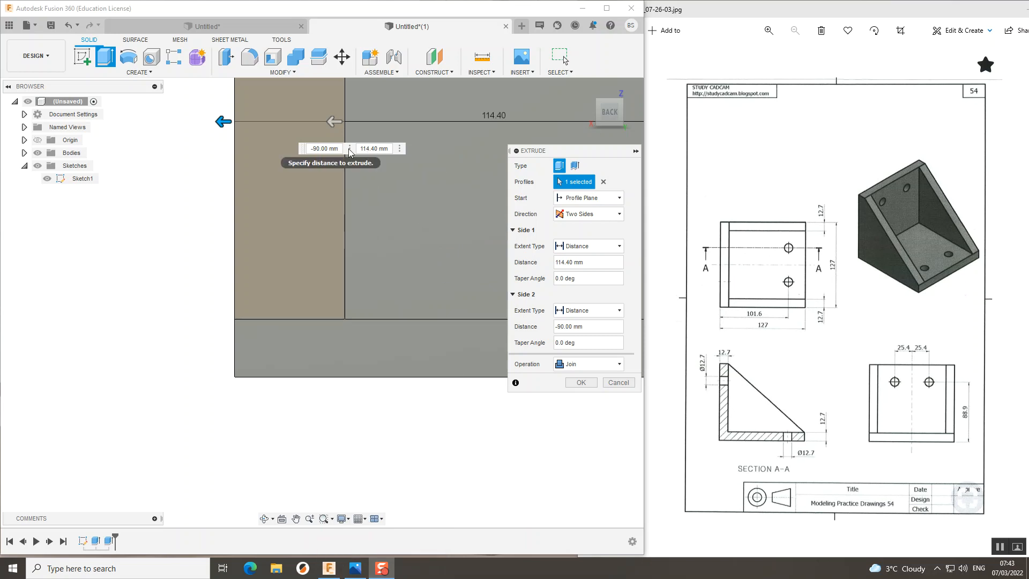
- Set the side 2 distance to -101.6 mm and complete the joined extrusion of the opposite side gusset
{"action": "scroll", "coordinate": [374, 227], "scroll_direction": "down", "scroll_amount": 5}
{"action": "scroll", "coordinate": [351, 262], "scroll_direction": "up", "scroll_amount": 3}
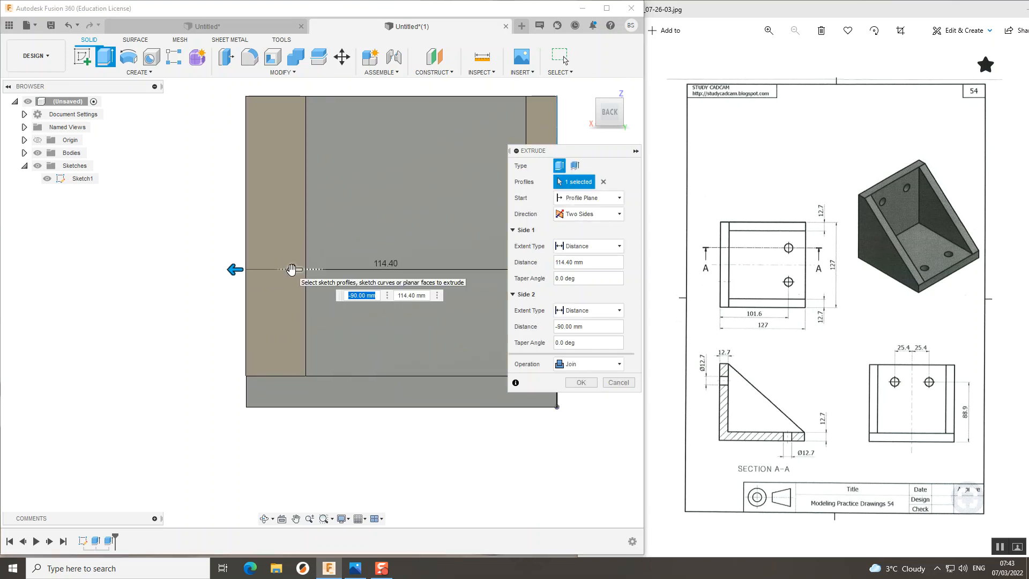
{"action": "left_click_drag", "start_coordinate": [292, 269], "coordinate": [271, 269]}
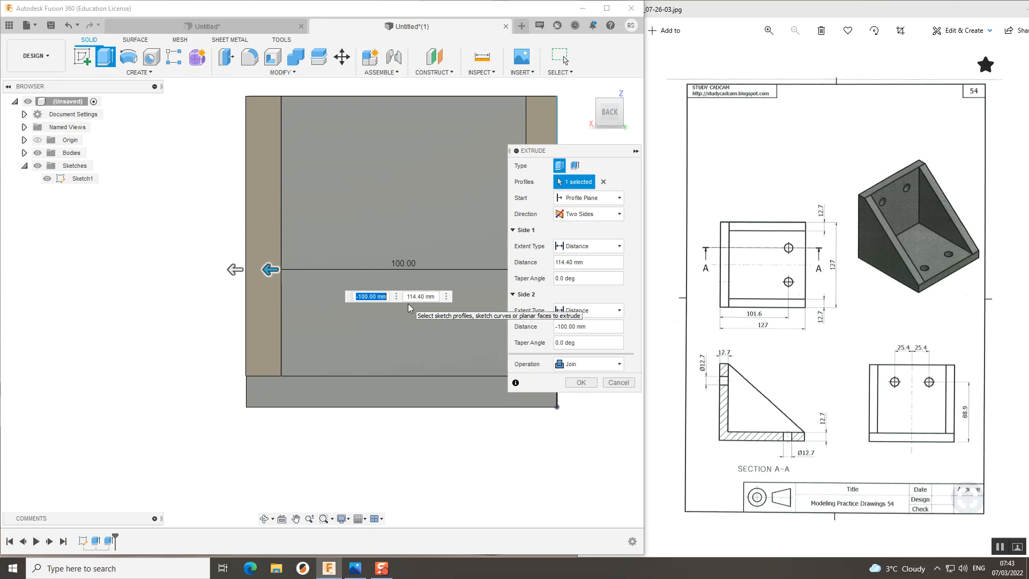
{"action": "type", "text": "-"}
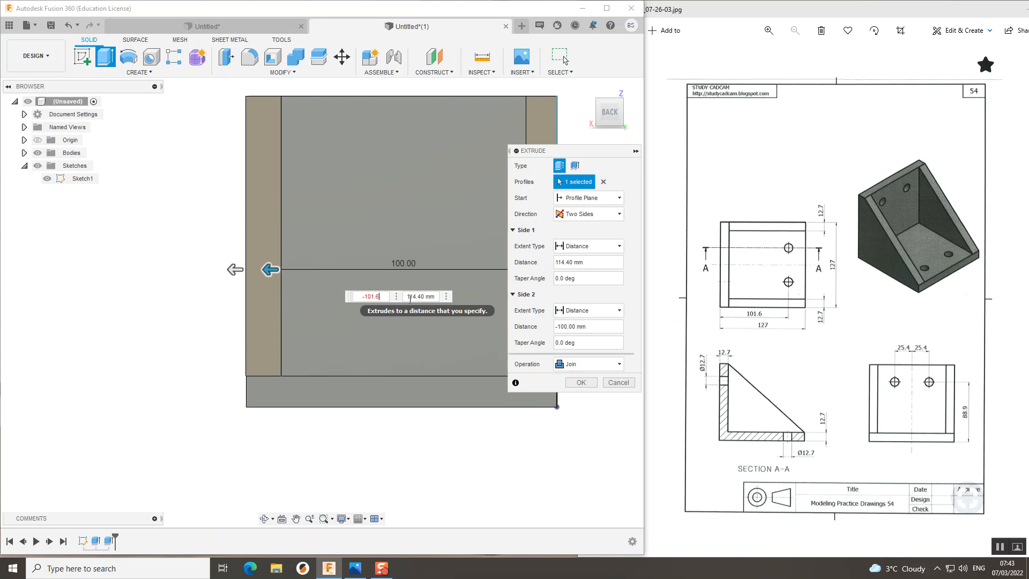
{"action": "type", "text": "101.6"}
{"action": "key", "text": "Tab"}
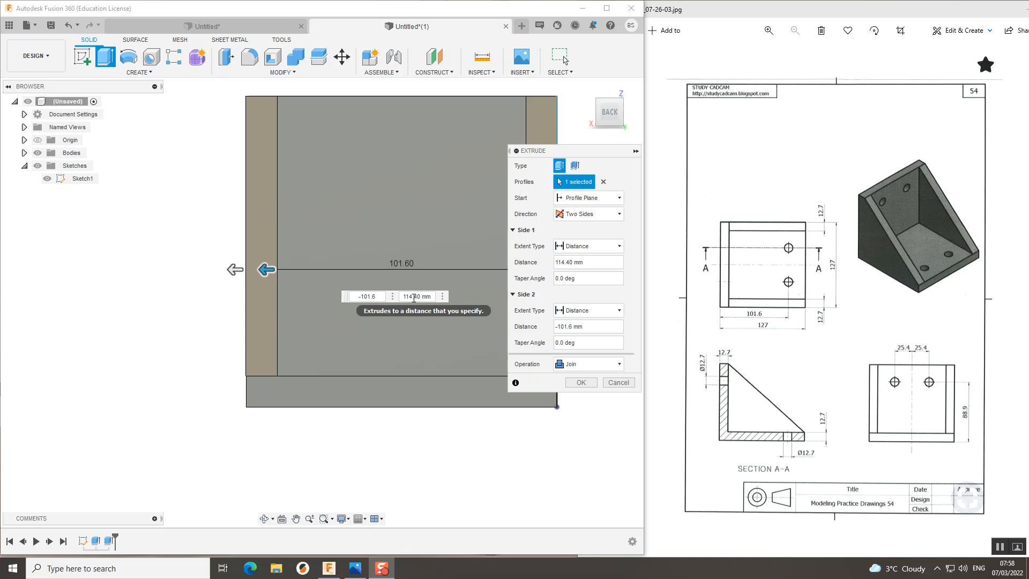
{"action": "scroll", "coordinate": [283, 355], "scroll_direction": "down", "scroll_amount": 2}
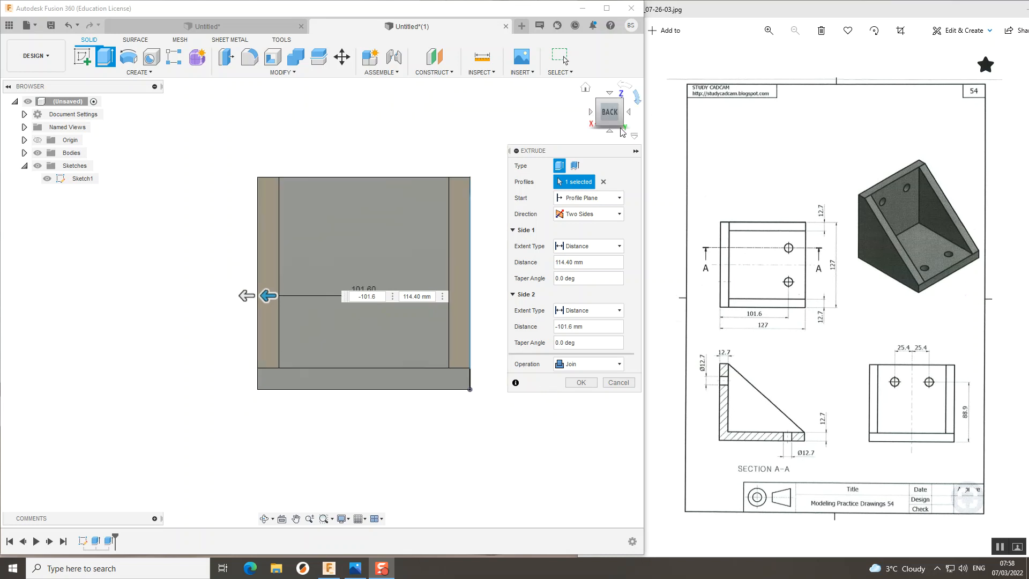
{"action": "left_click", "coordinate": [584, 88]}
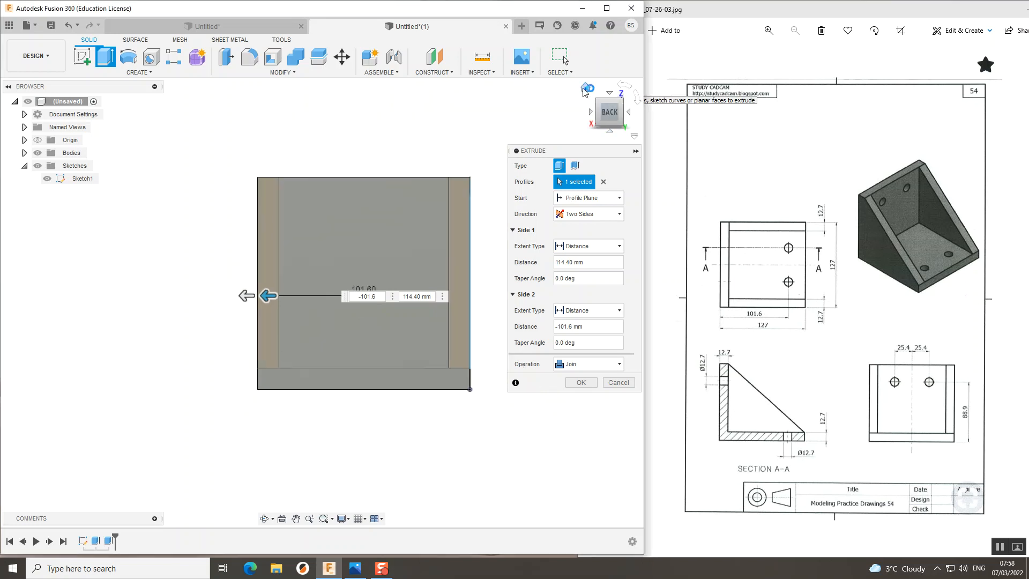
{"action": "left_click_drag", "start_coordinate": [617, 128], "coordinate": [615, 143]}
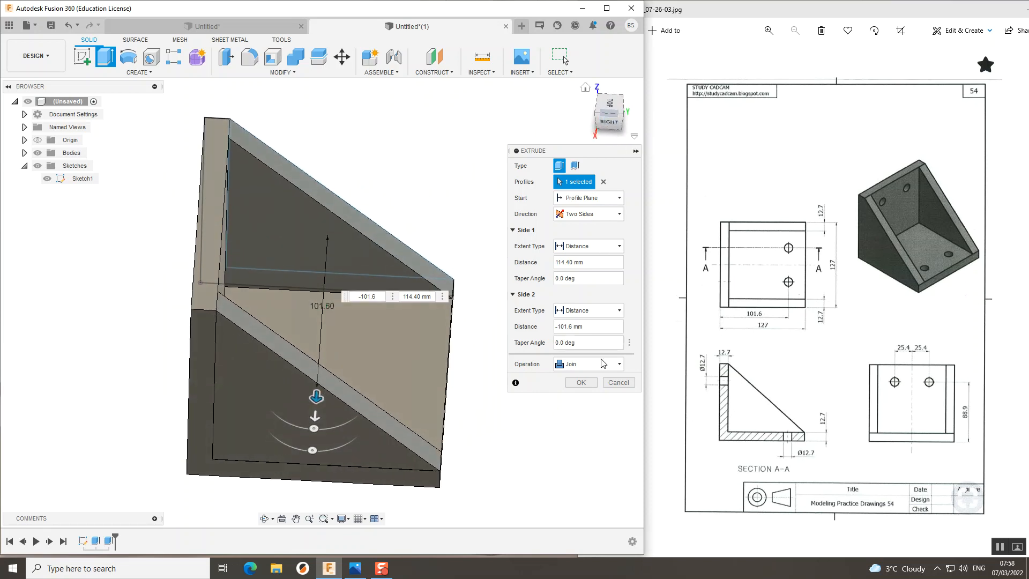
{"action": "left_click", "coordinate": [581, 382]}
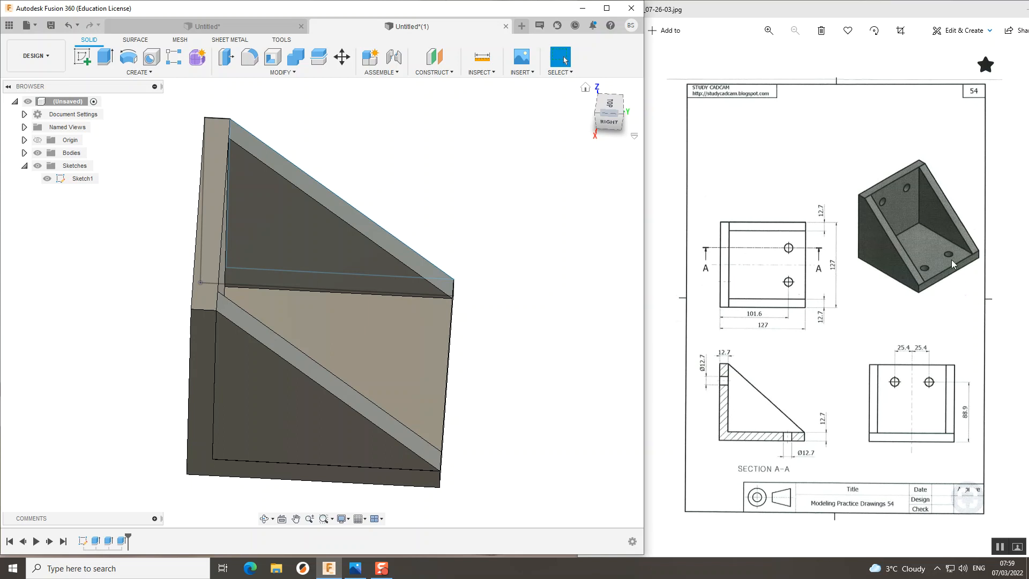
- Start a sketch on the inner face of the bracket's base plate, with the upright plate at the left of the view
{"action": "left_click", "coordinate": [610, 106]}
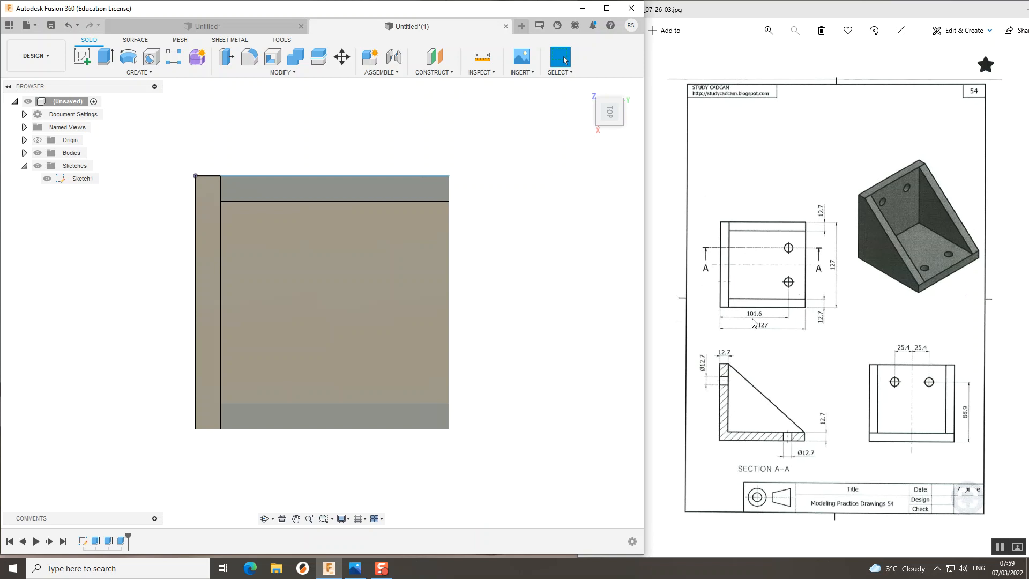
{"action": "left_click", "coordinate": [81, 57]}
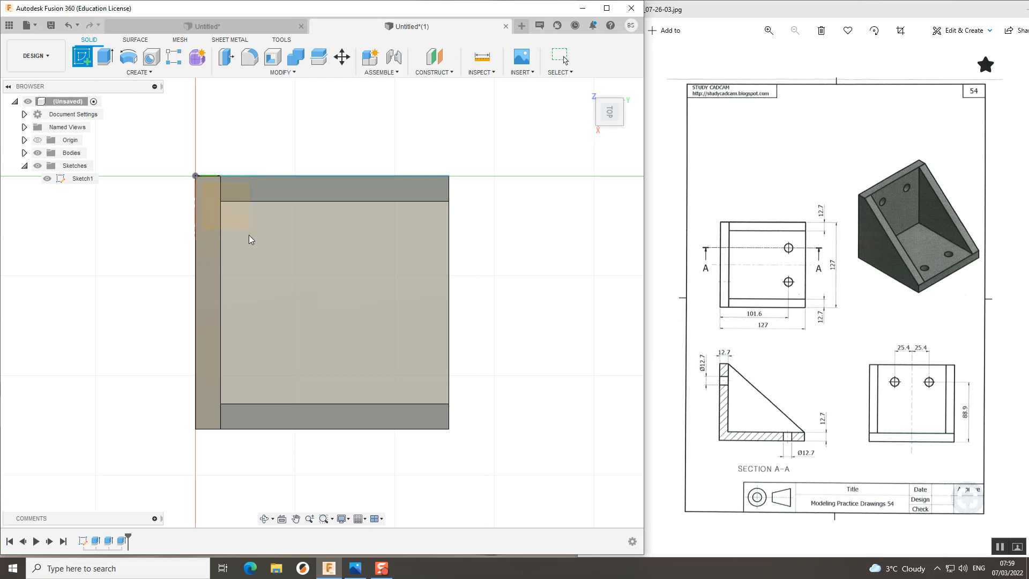
{"action": "left_click", "coordinate": [287, 271]}
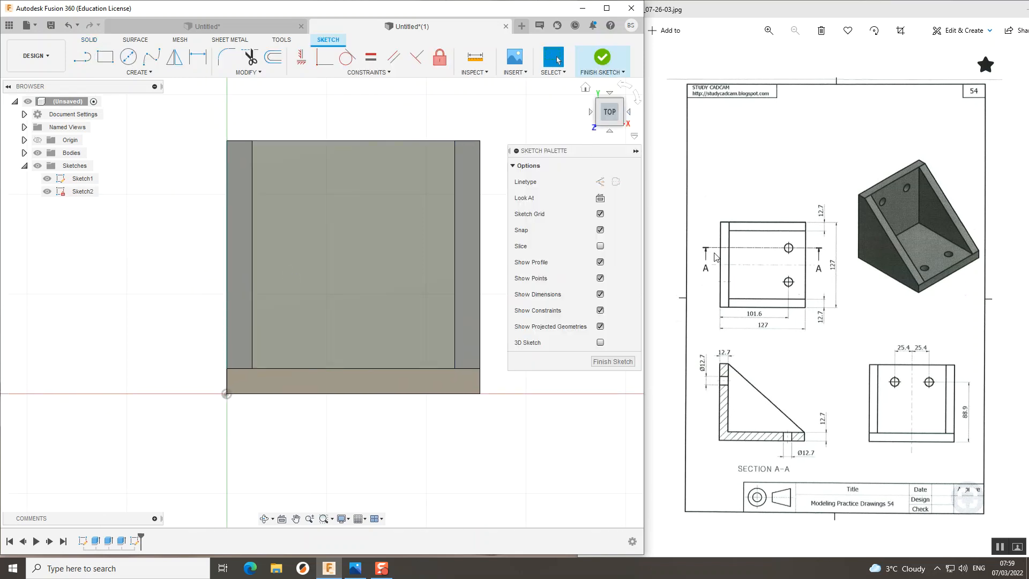
{"action": "left_click", "coordinate": [637, 99]}
- Draw a 101.6 mm centre line across the base plate from the midpoint of the upright plate's outer edge, perpendicular to it
{"action": "key", "text": "l"}
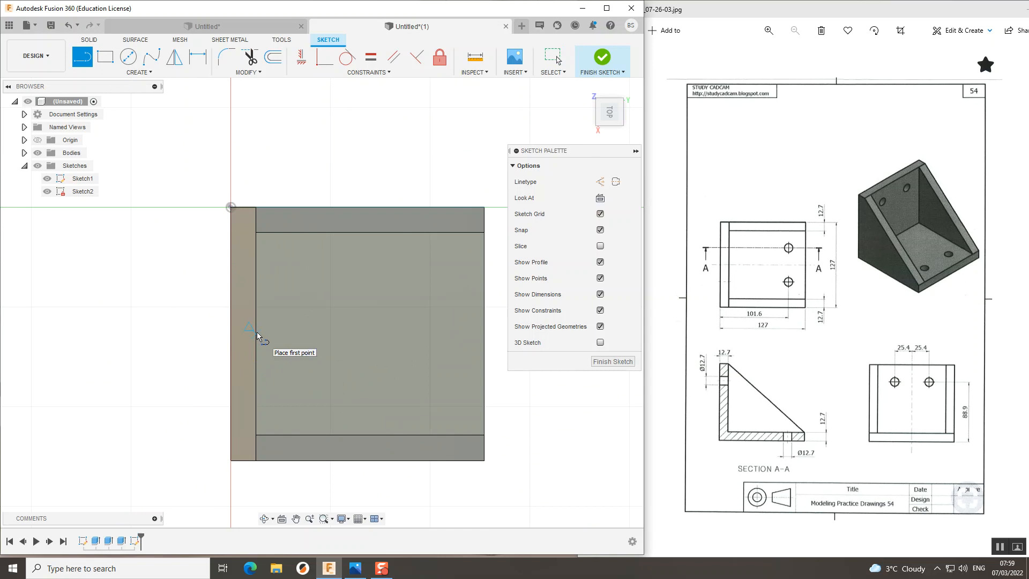
{"action": "left_click", "coordinate": [231, 333]}
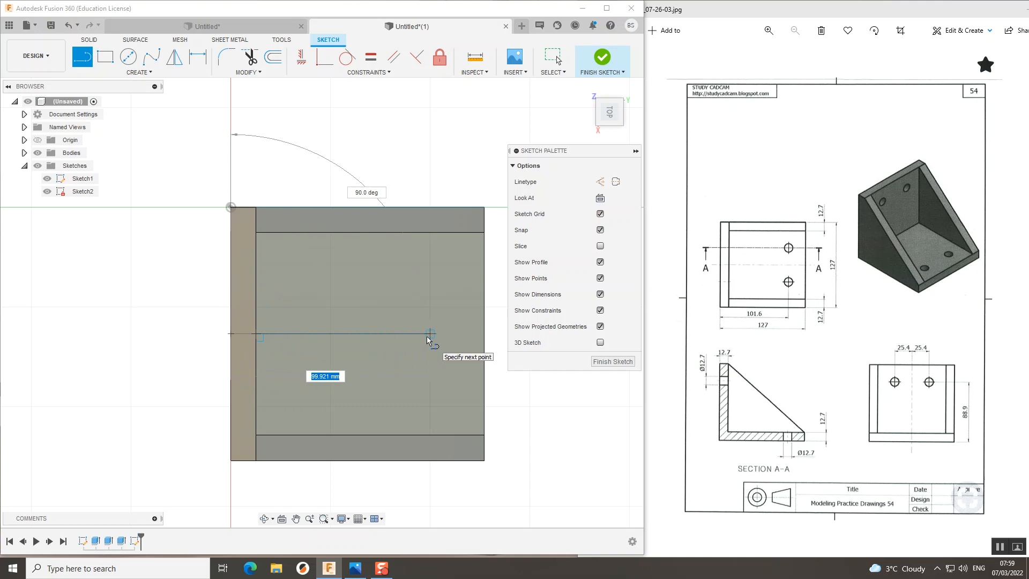
{"action": "type", "text": "101.6"}
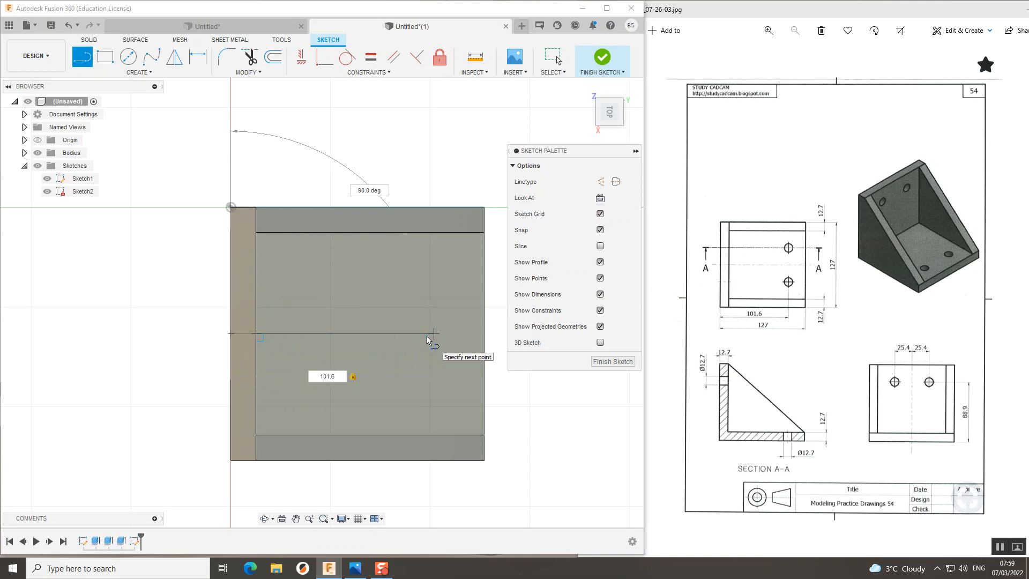
{"action": "key", "text": "Return"}
{"action": "key", "text": "Escape"}
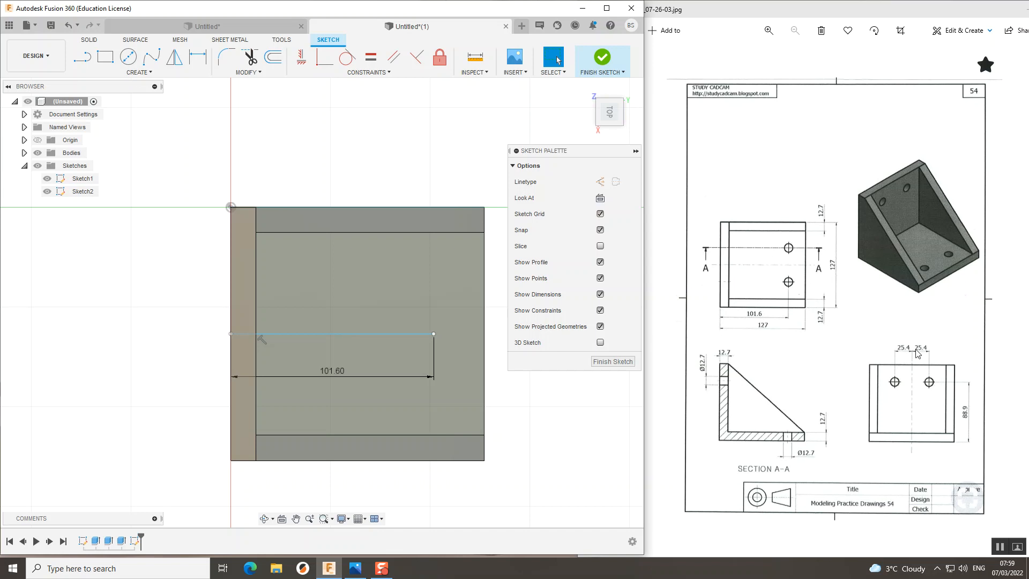
- Draw a 25.4 mm line upward from the free end of the centre line, perpendicular to it
{"action": "key", "text": "l"}
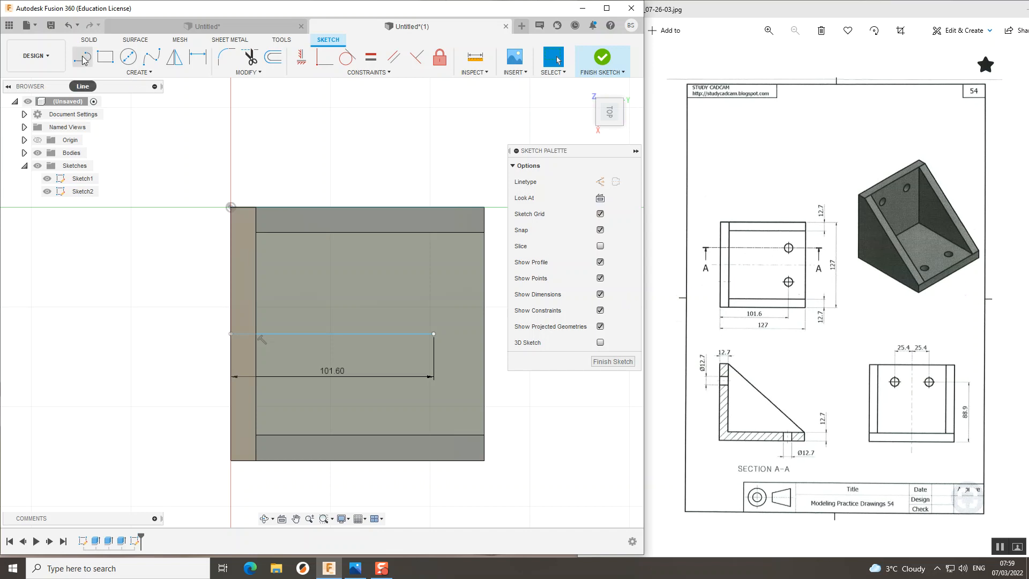
{"action": "left_click", "coordinate": [434, 333]}
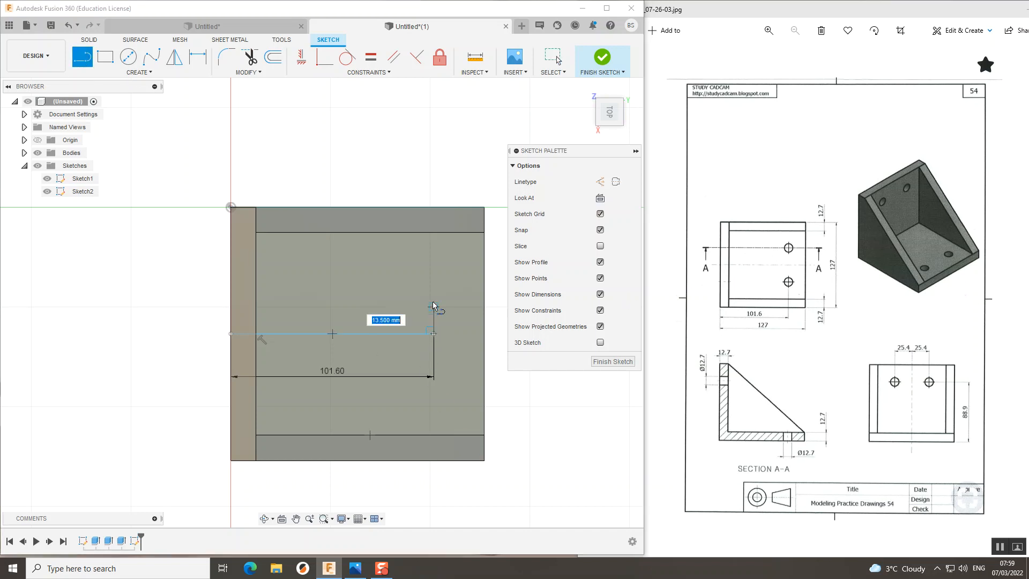
{"action": "type", "text": "24"}
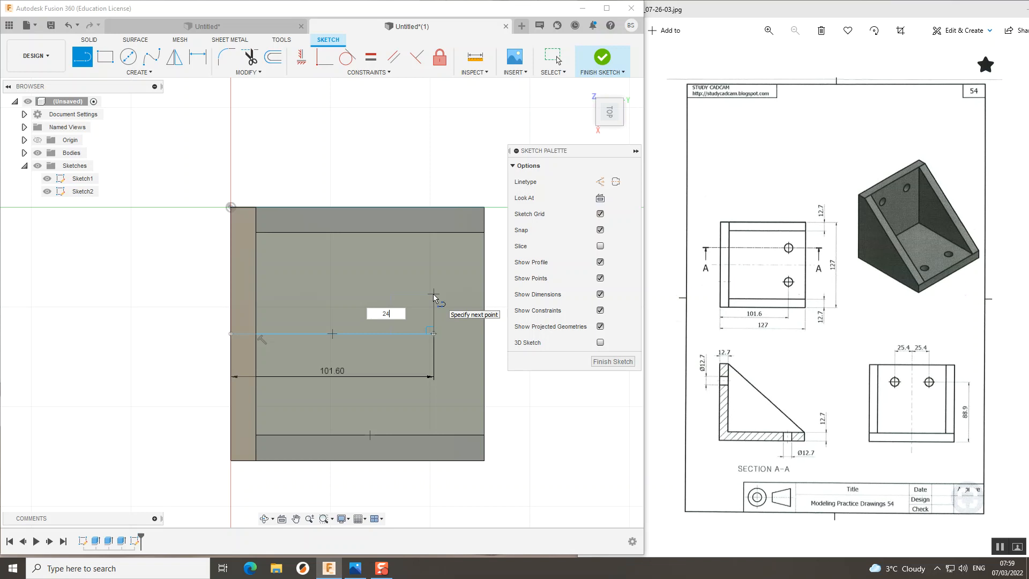
{"action": "type", "text": ".4"}
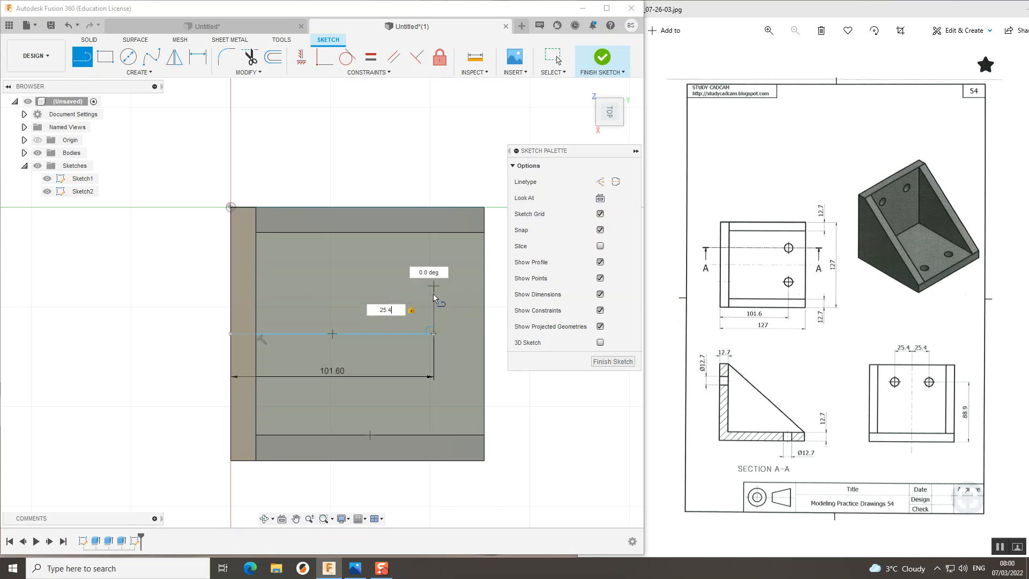
{"action": "key", "text": "Return"}
{"action": "key", "text": "Escape"}
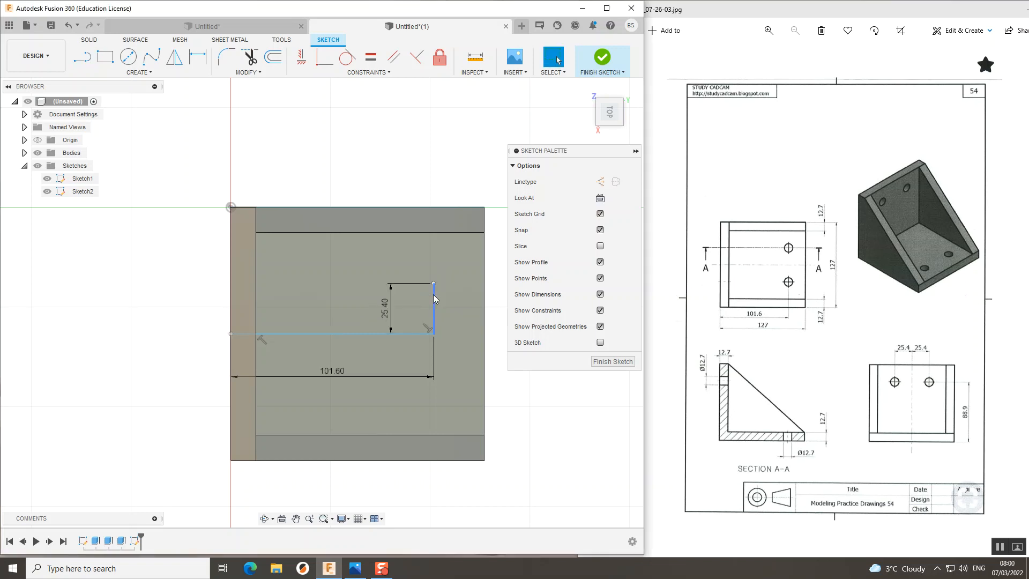
- Draw a matching 25.4 mm line downward from the centre line's end and move the upper 25.4 and 101.6 mm dimensions clear of the sketch
{"action": "left_click", "coordinate": [81, 60]}
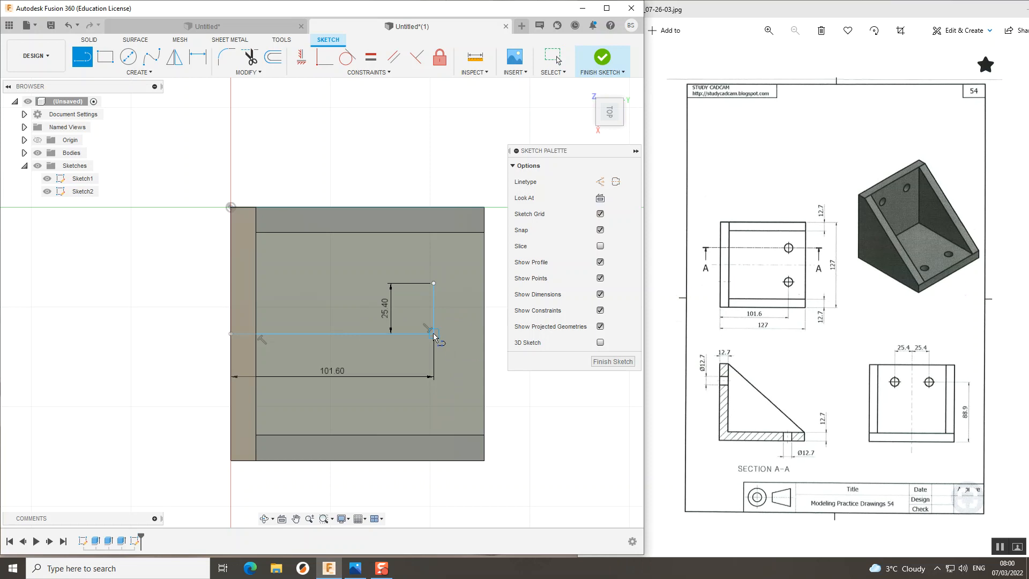
{"action": "left_click", "coordinate": [433, 333]}
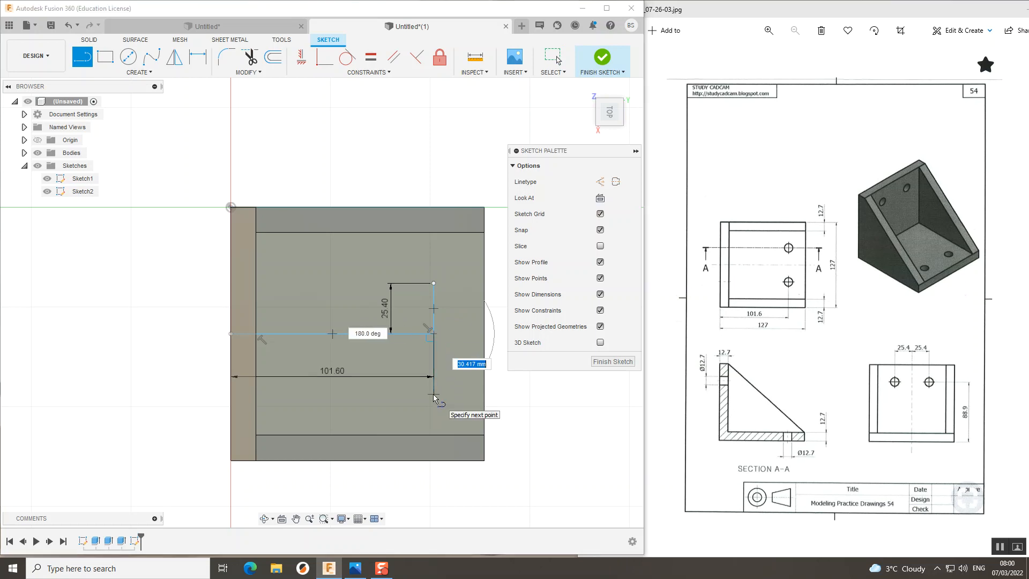
{"action": "type", "text": "25.4"}
{"action": "key", "text": "Return"}
{"action": "key", "text": "Escape"}
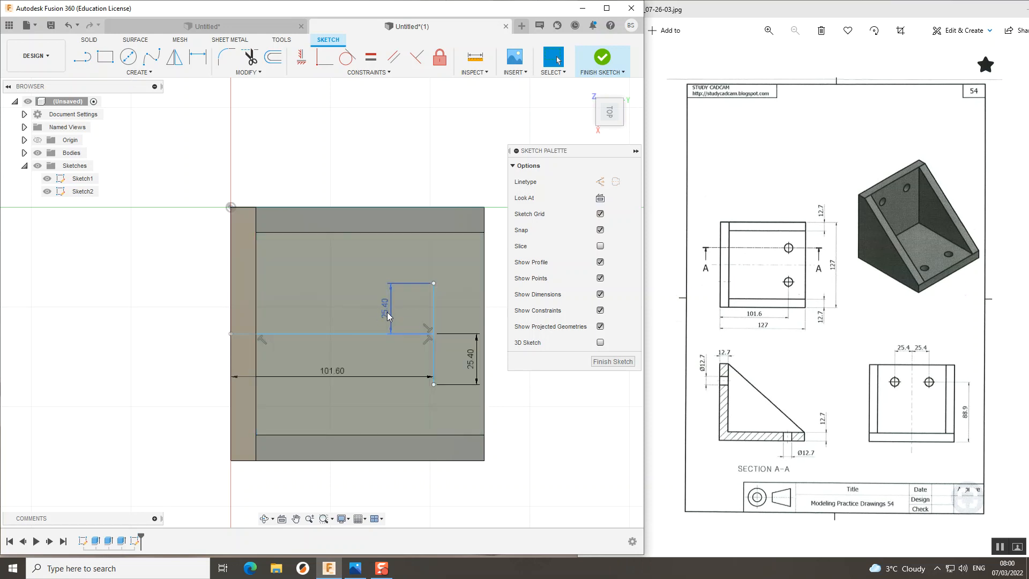
{"action": "left_click_drag", "start_coordinate": [388, 315], "coordinate": [476, 311]}
{"action": "left_click_drag", "start_coordinate": [330, 375], "coordinate": [319, 486]}
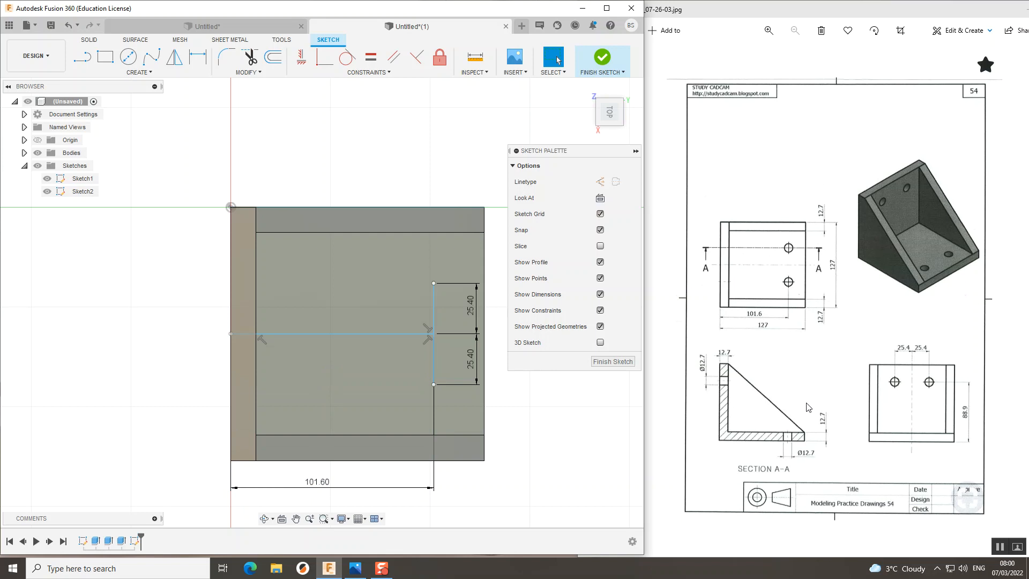
- Draw a 12.7 mm diameter circle centred on the upper end of the perpendicular lines
{"action": "left_click", "coordinate": [129, 59]}
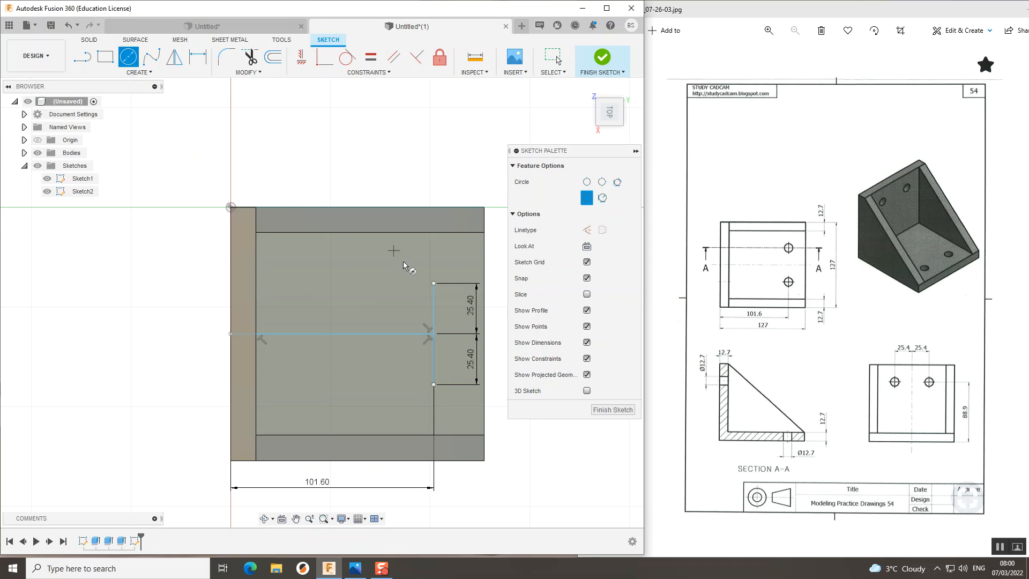
{"action": "left_click", "coordinate": [433, 283]}
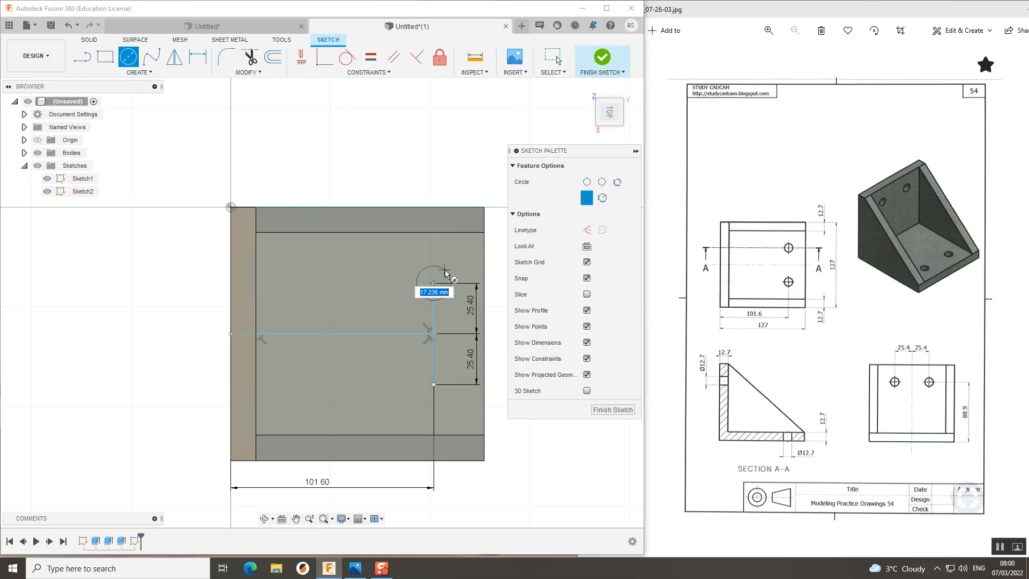
{"action": "type", "text": "12.7"}
{"action": "key", "text": "Return"}
{"action": "key", "text": "Escape"}
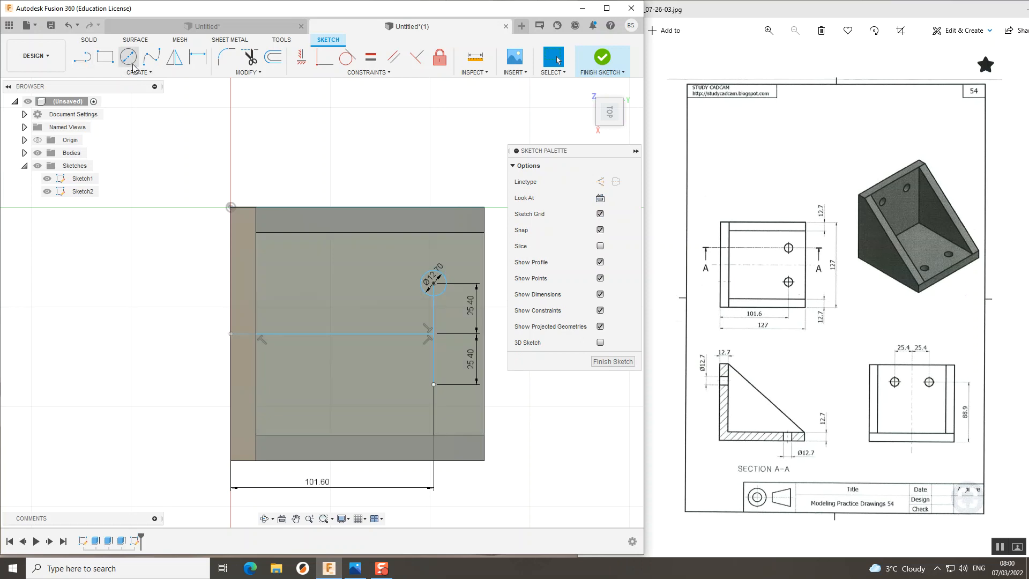
- Draw a second 12.7 mm diameter circle centred on the lower end of the perpendicular lines
{"action": "left_click", "coordinate": [133, 66]}
{"action": "left_click", "coordinate": [433, 385]}
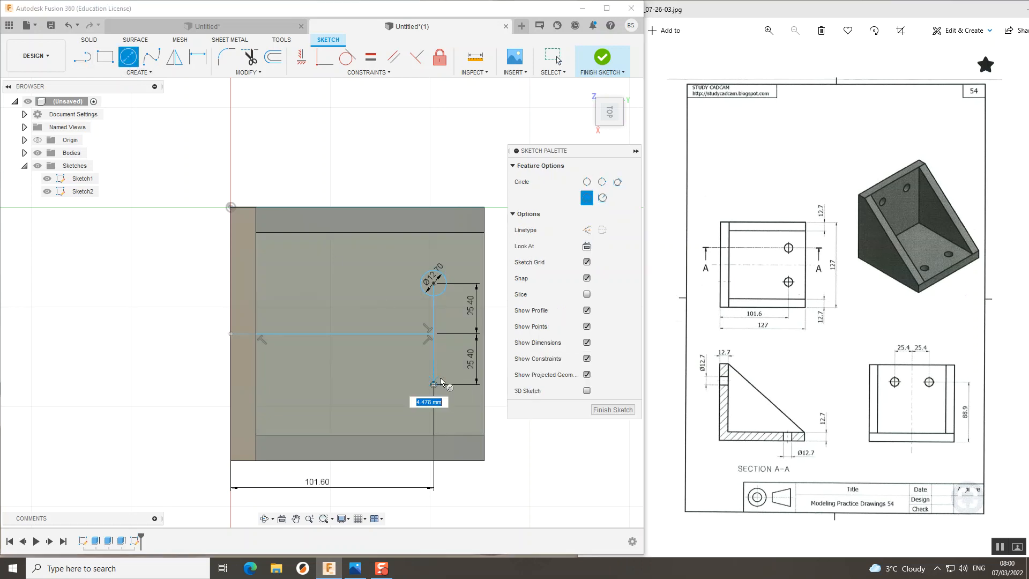
{"action": "type", "text": "12.7"}
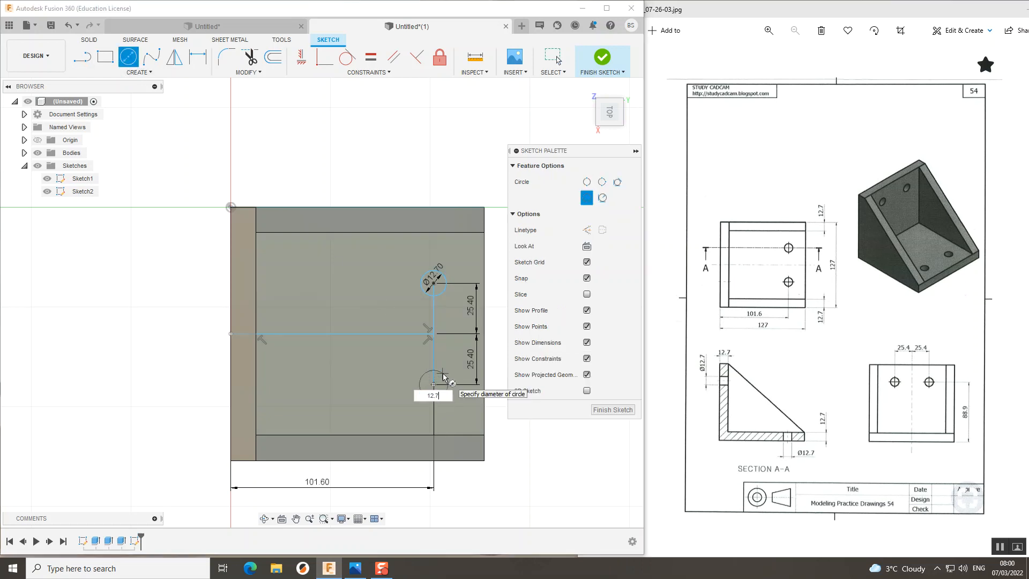
{"action": "key", "text": "Return"}
{"action": "key", "text": "Escape"}
- Finish the sketch and cut both circles through the base plate with a one-sided extrusion of -35 mm
{"action": "left_click_drag", "start_coordinate": [610, 113], "coordinate": [594, 91]}
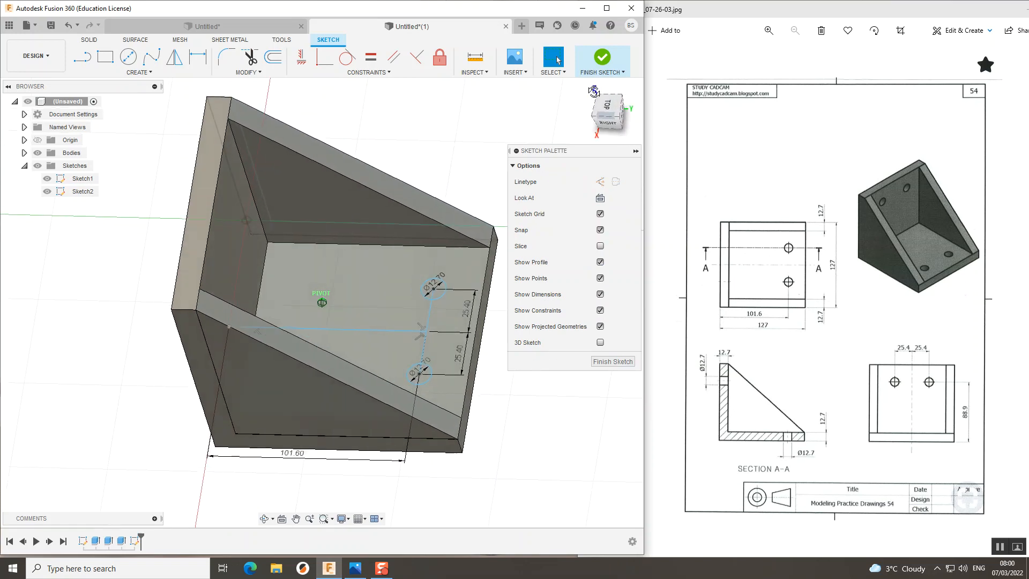
{"action": "scroll", "coordinate": [418, 291], "scroll_direction": "up", "scroll_amount": 8}
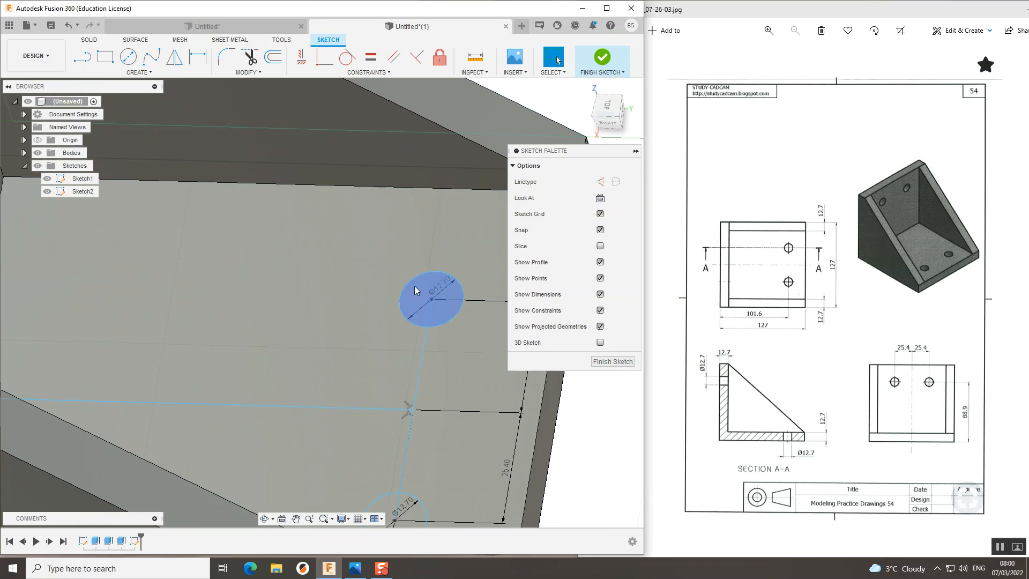
{"action": "left_click", "coordinate": [602, 57]}
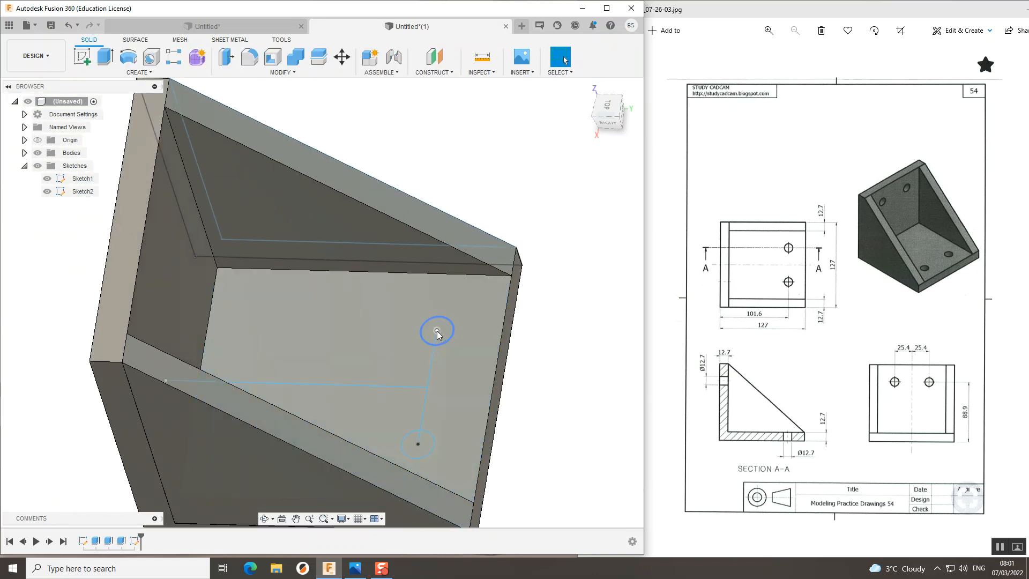
{"action": "scroll", "coordinate": [444, 330], "scroll_direction": "up", "scroll_amount": 5}
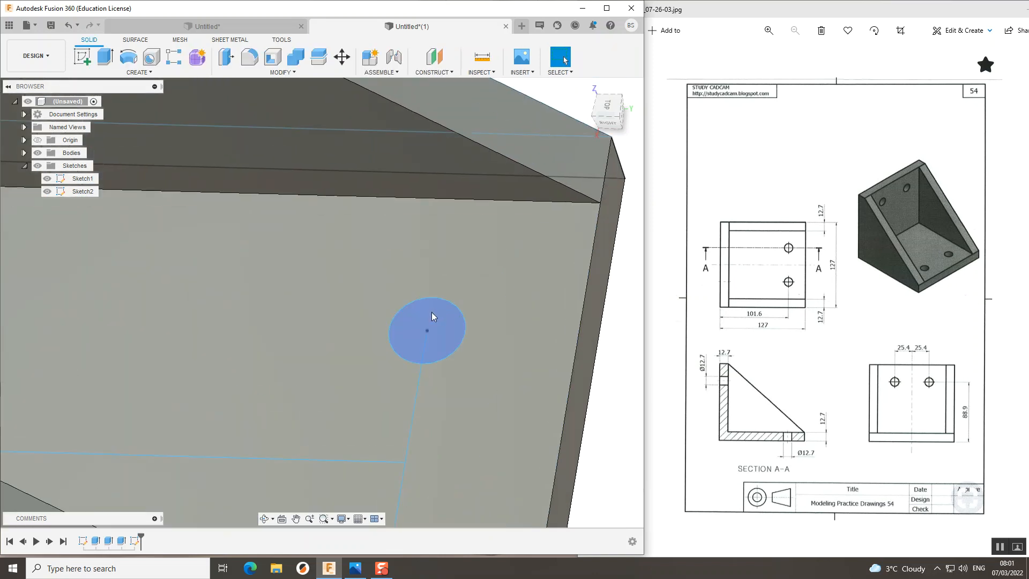
{"action": "left_click", "coordinate": [432, 316]}
{"action": "scroll", "coordinate": [432, 317], "scroll_direction": "down", "scroll_amount": 5}
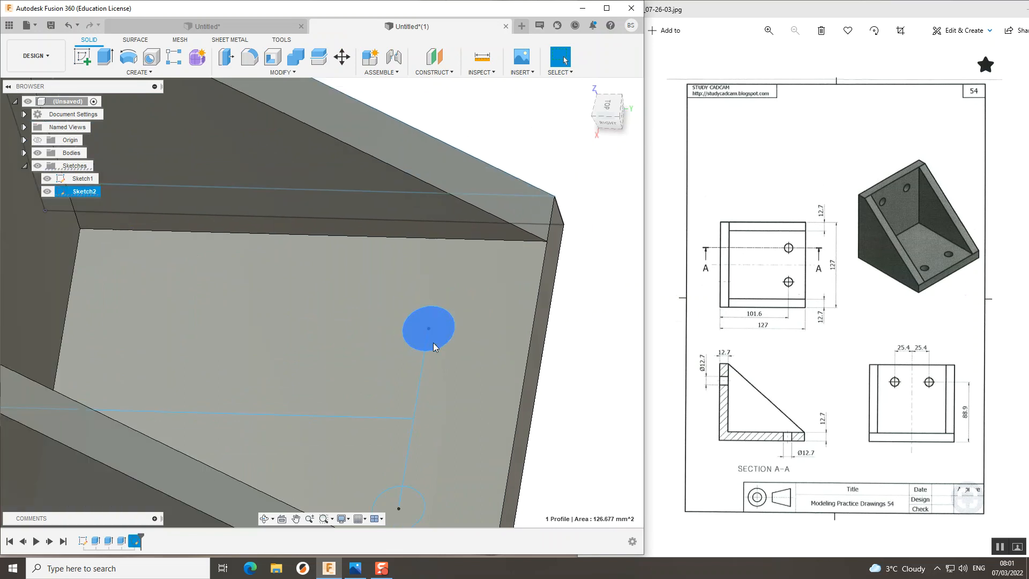
{"action": "left_click", "coordinate": [103, 60]}
{"action": "left_click", "coordinate": [421, 461]}
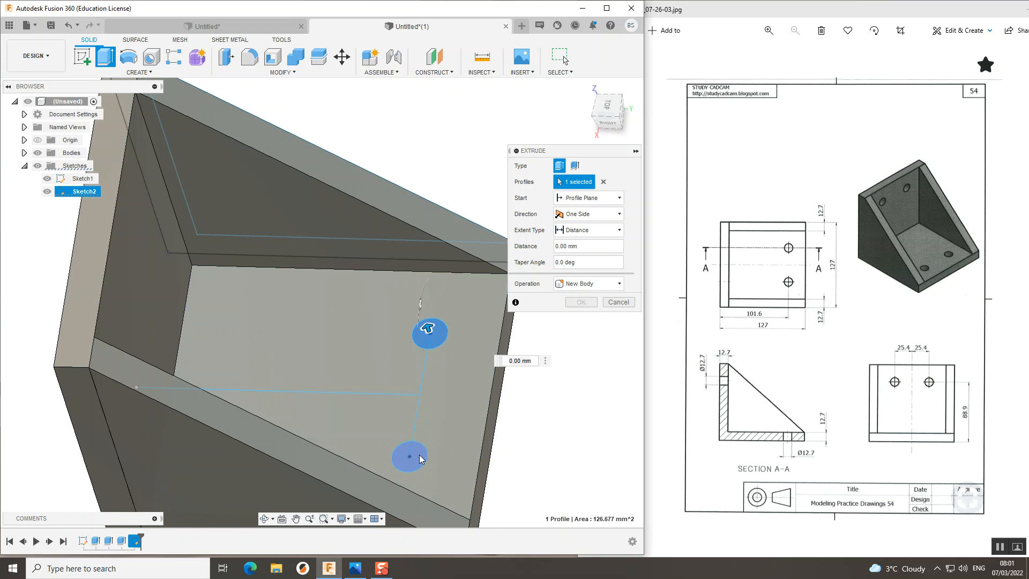
{"action": "left_click_drag", "start_coordinate": [427, 465], "coordinate": [475, 473]}
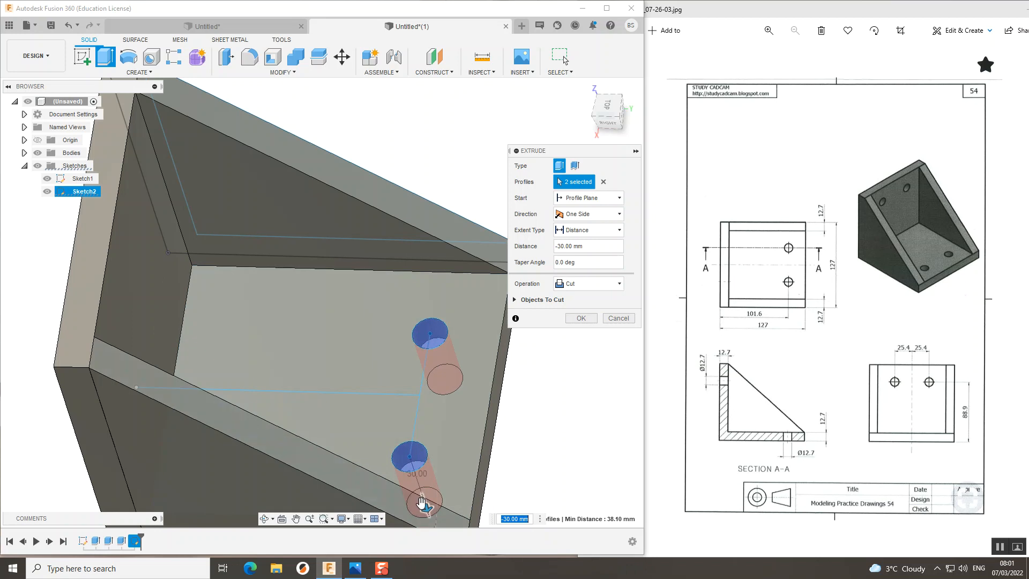
{"action": "left_click_drag", "start_coordinate": [426, 504], "coordinate": [391, 407]}
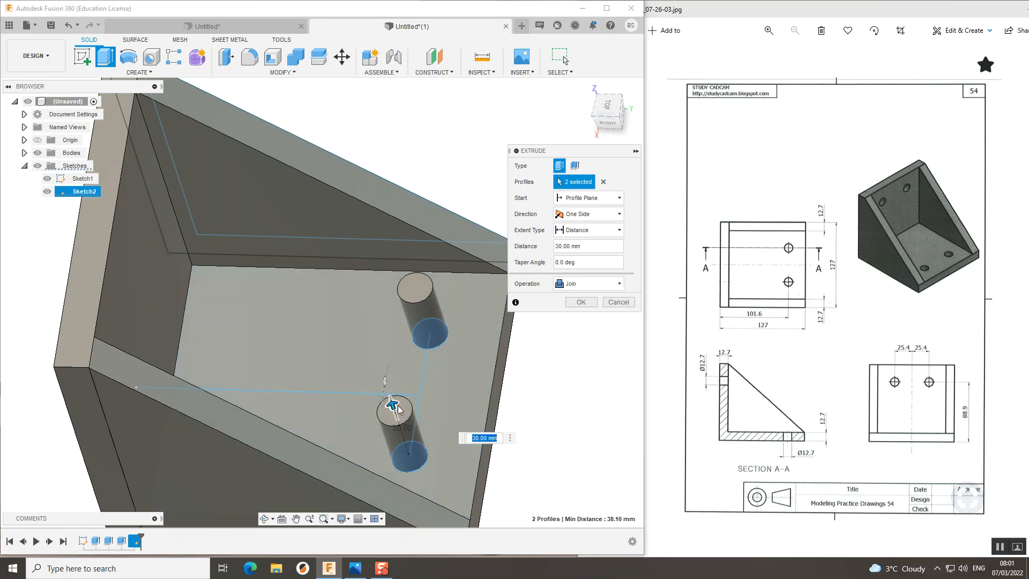
{"action": "left_click_drag", "start_coordinate": [391, 405], "coordinate": [453, 492]}
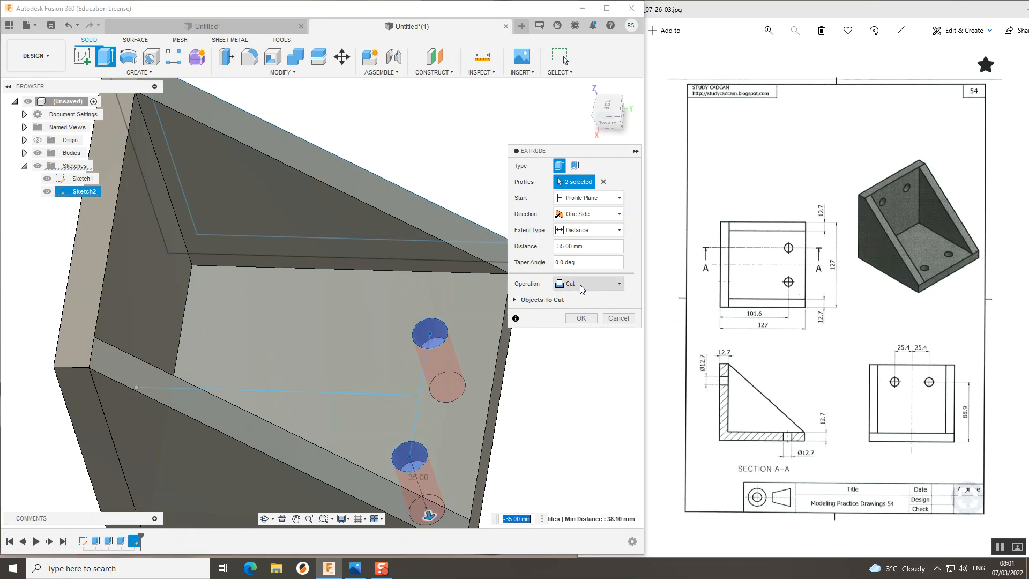
{"action": "left_click", "coordinate": [581, 318]}
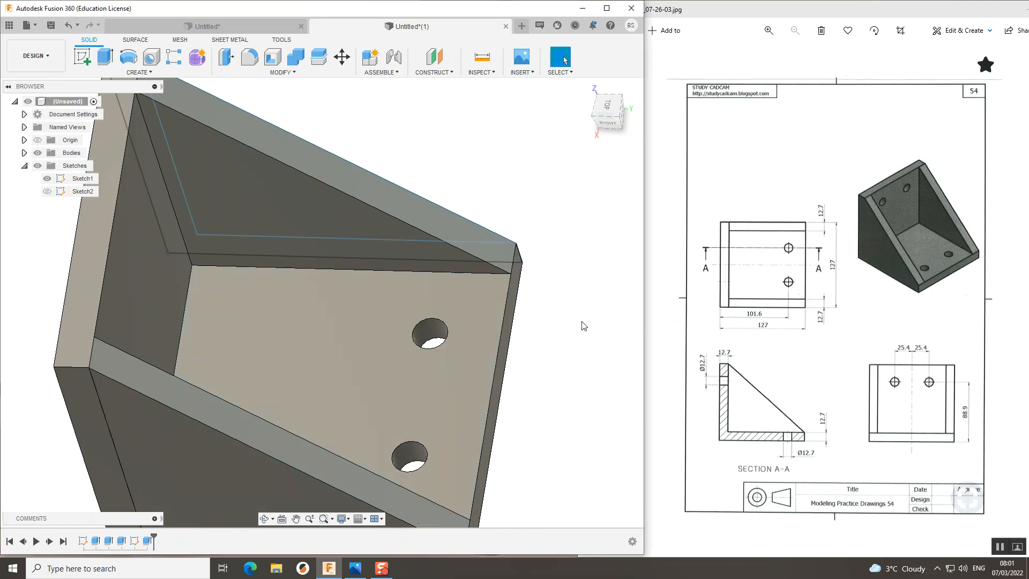
- Start a new sketch on the narrow end face of the base plate, opposite the upright plate
{"action": "scroll", "coordinate": [542, 360], "scroll_direction": "down", "scroll_amount": 3}
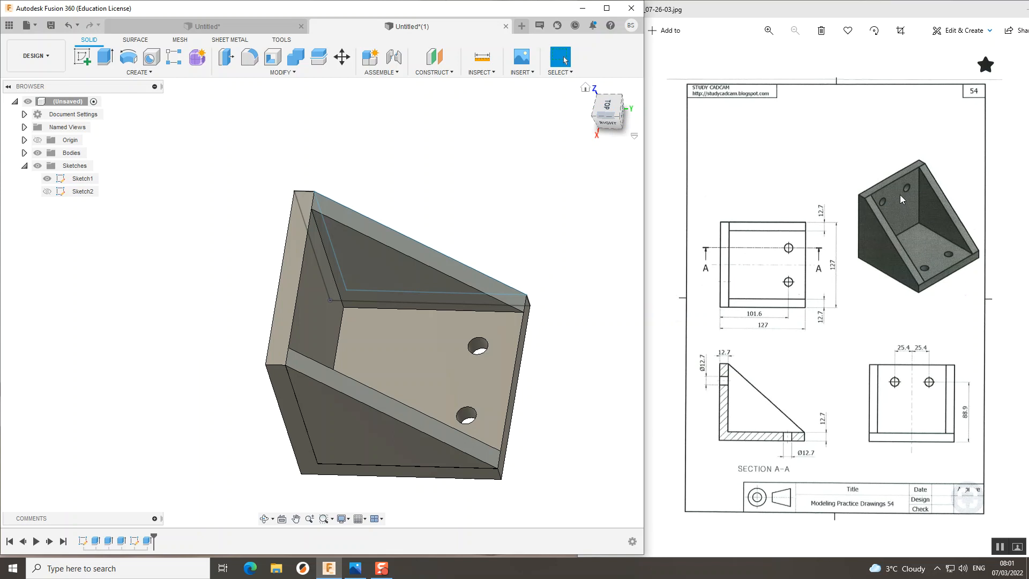
{"action": "left_click", "coordinate": [623, 117]}
{"action": "left_click", "coordinate": [638, 103]}
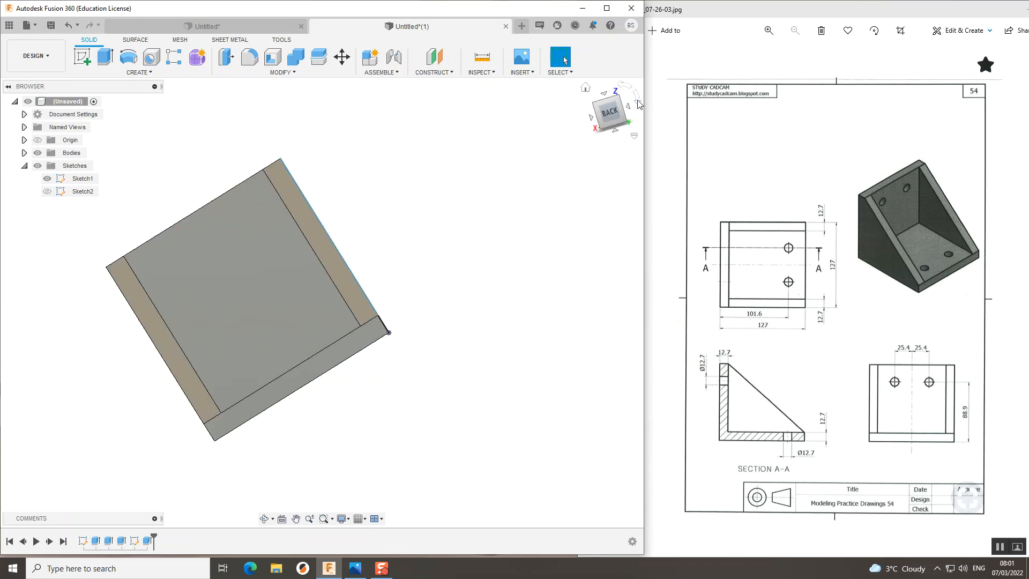
{"action": "left_click_drag", "start_coordinate": [611, 107], "coordinate": [617, 119]}
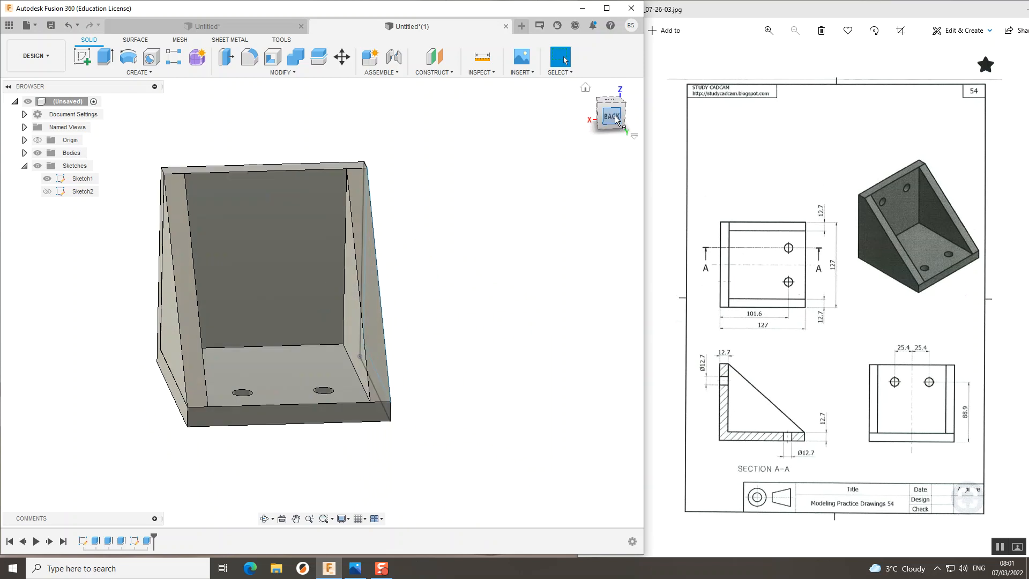
{"action": "left_click", "coordinate": [611, 115]}
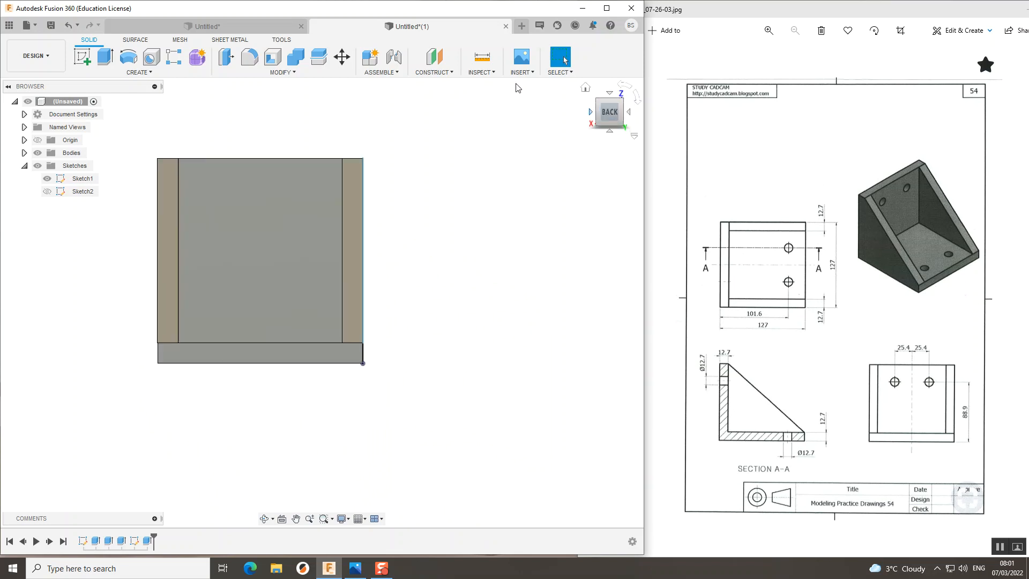
{"action": "left_click", "coordinate": [82, 59]}
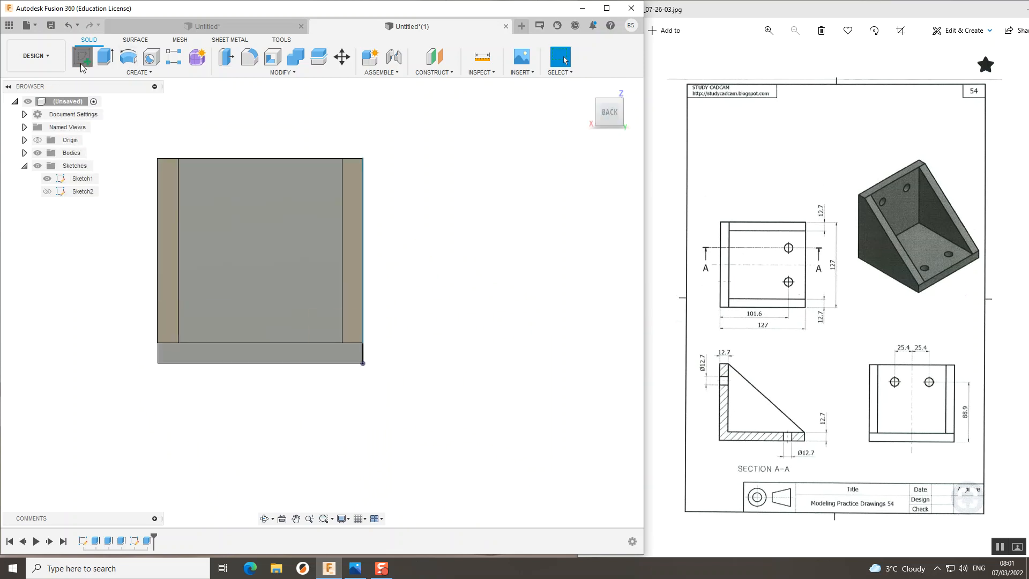
{"action": "left_click", "coordinate": [271, 356]}
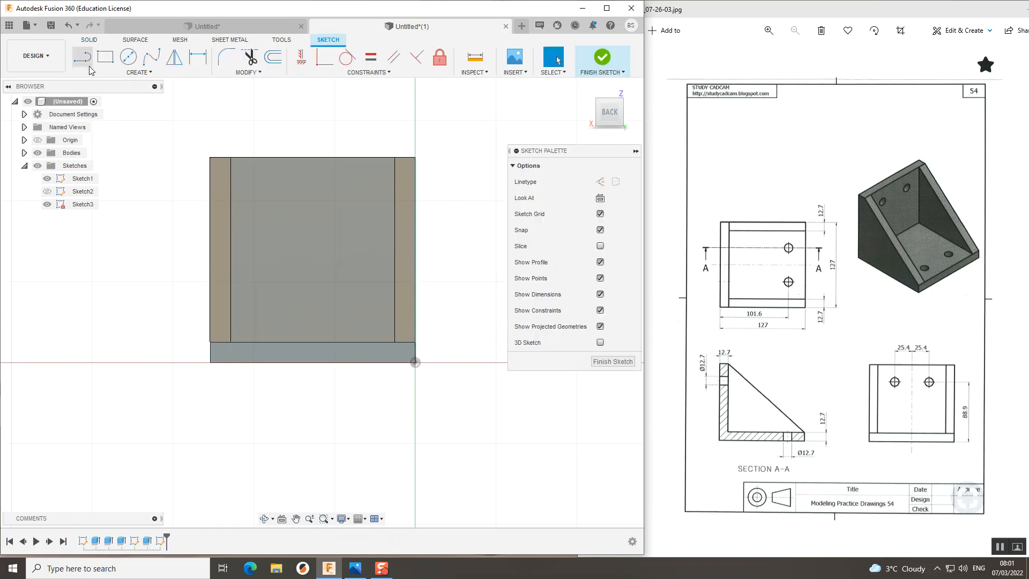
- Draw an 88.9 mm vertical line upward from the midpoint of the base plate's lower edge
{"action": "left_click", "coordinate": [313, 343]}
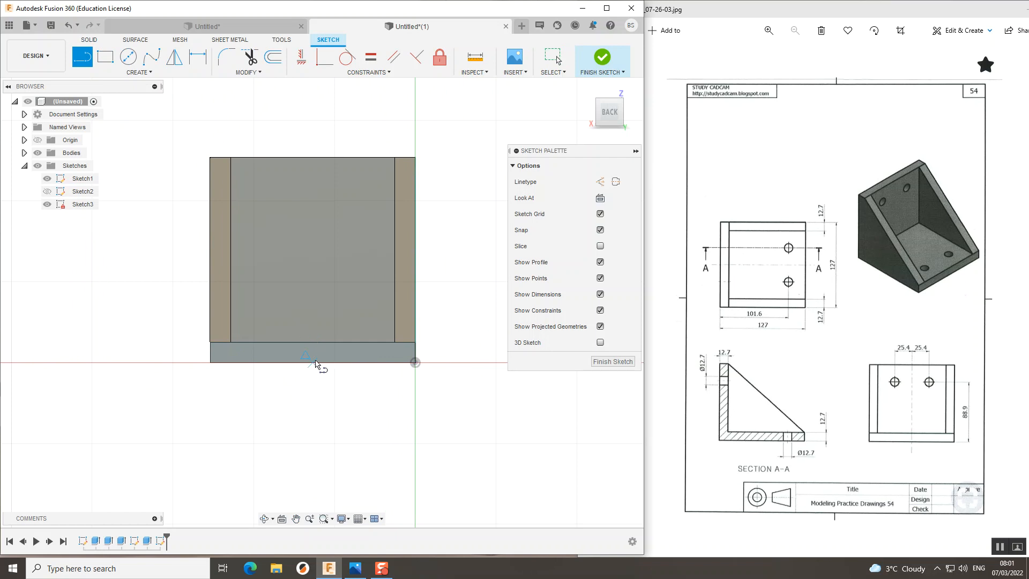
{"action": "left_click", "coordinate": [313, 363]}
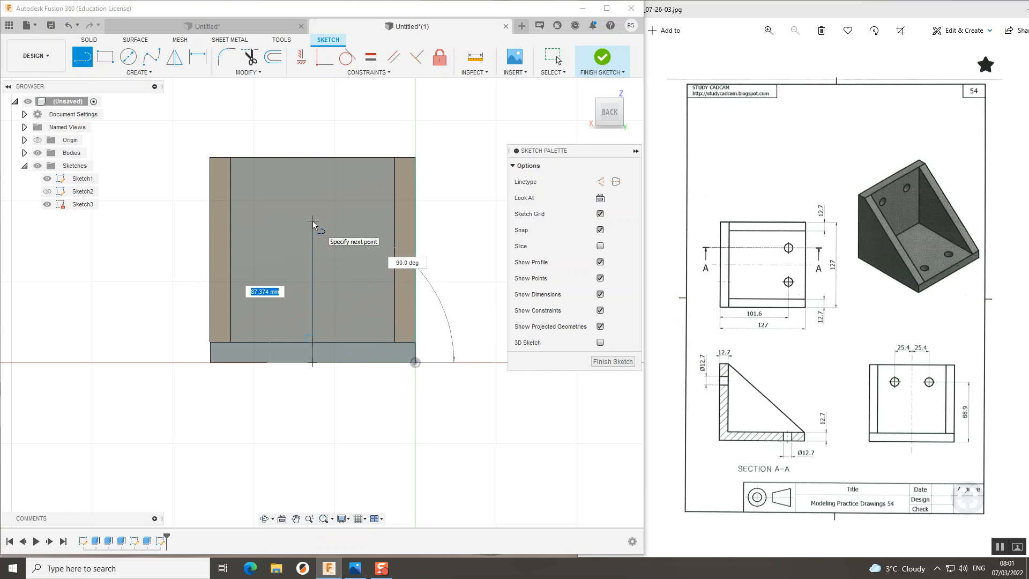
{"action": "key", "text": "Return"}
{"action": "key", "text": "Escape"}
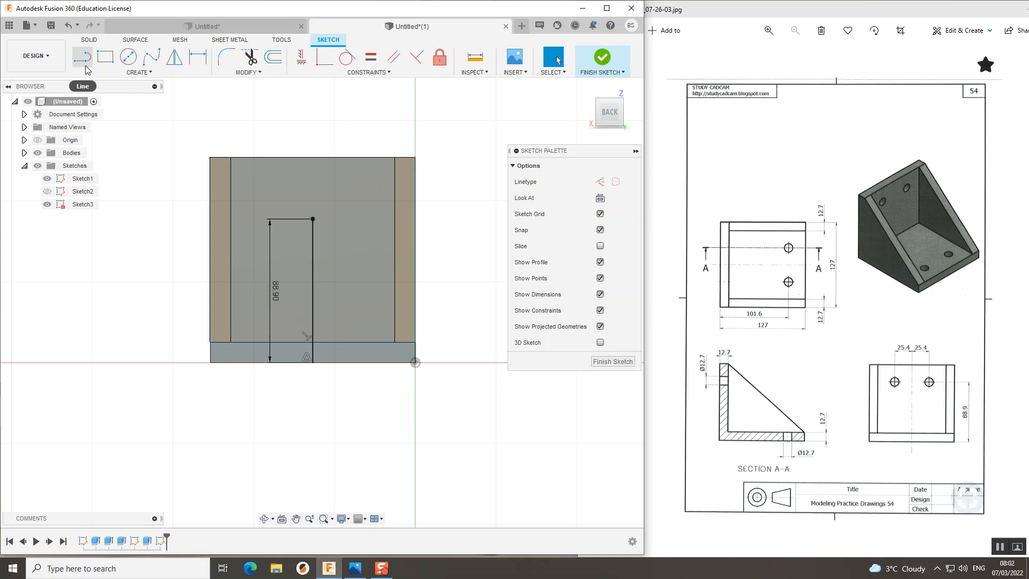
- Draw a 25.4 mm horizontal line to each side of the vertical line's upper end and move the 88.9 mm dimension clear of the part
{"action": "left_click", "coordinate": [83, 57]}
{"action": "left_click", "coordinate": [313, 220]}
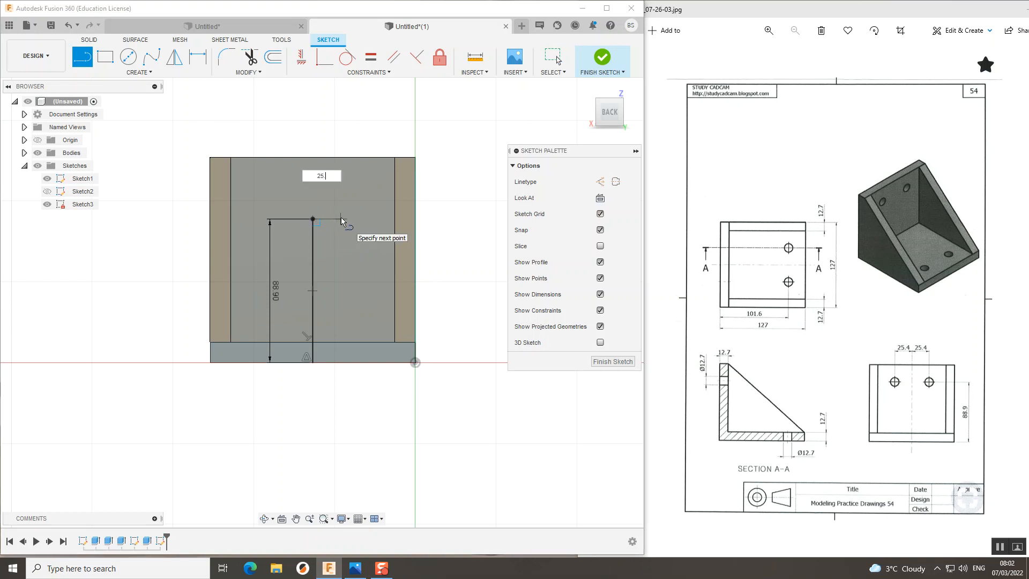
{"action": "type", "text": "25.4"}
{"action": "key", "text": "Return"}
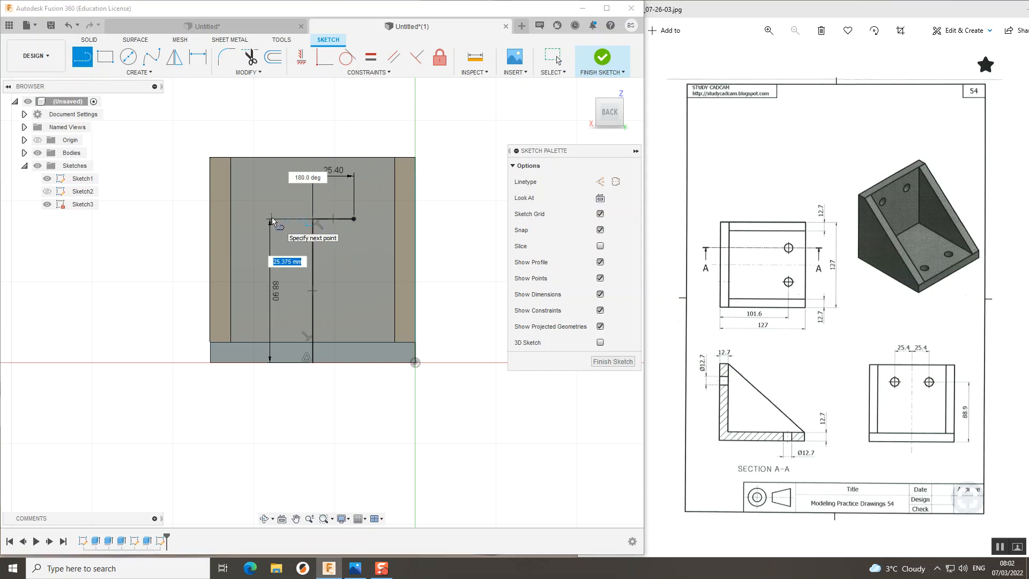
{"action": "type", "text": "25.4"}
{"action": "key", "text": "Return"}
{"action": "key", "text": "Escape"}
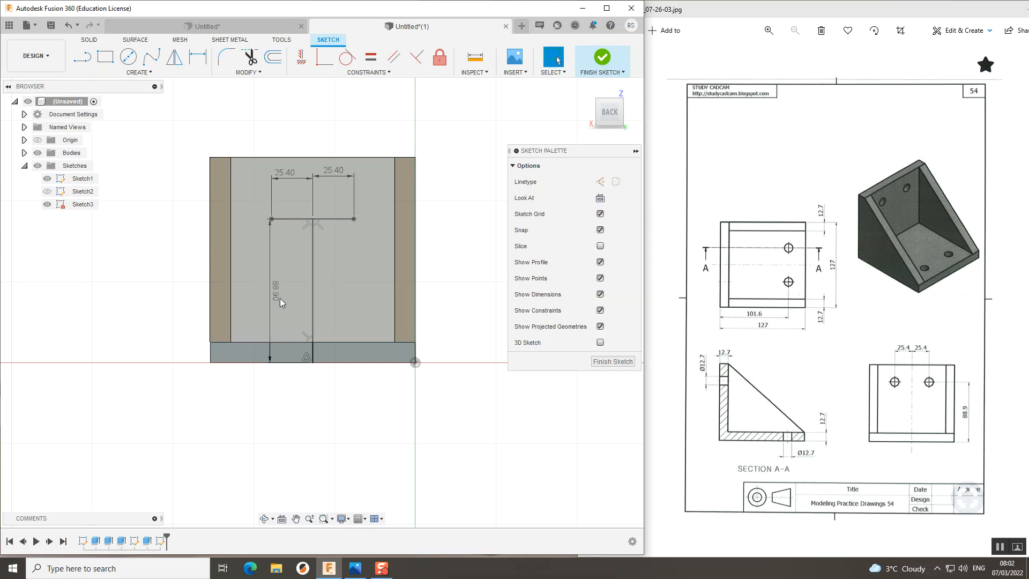
{"action": "left_click_drag", "start_coordinate": [275, 295], "coordinate": [482, 302]}
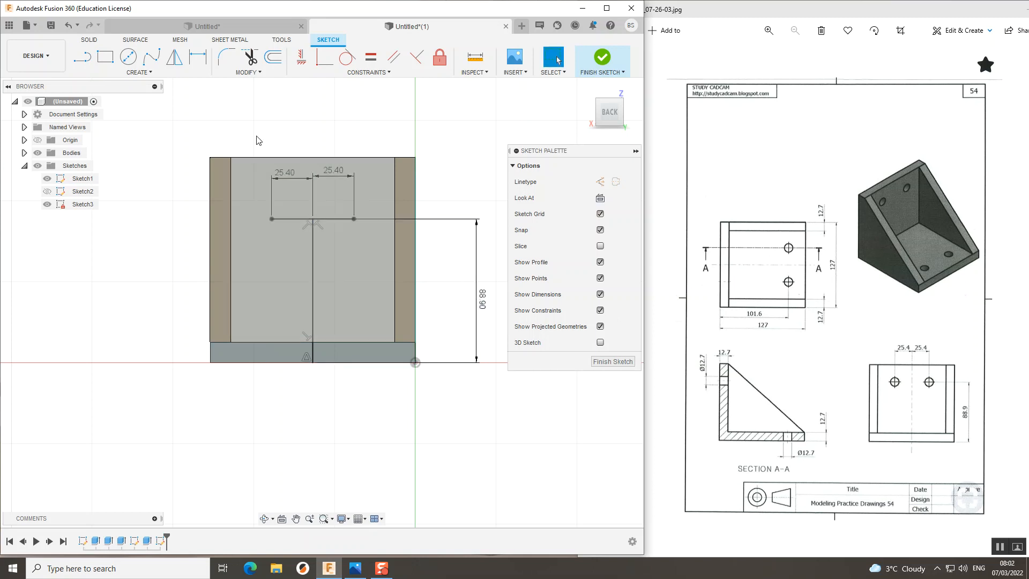
- Draw a 12.7 mm diameter circle centred on each outer end of the two horizontal lines
{"action": "left_click", "coordinate": [128, 56]}
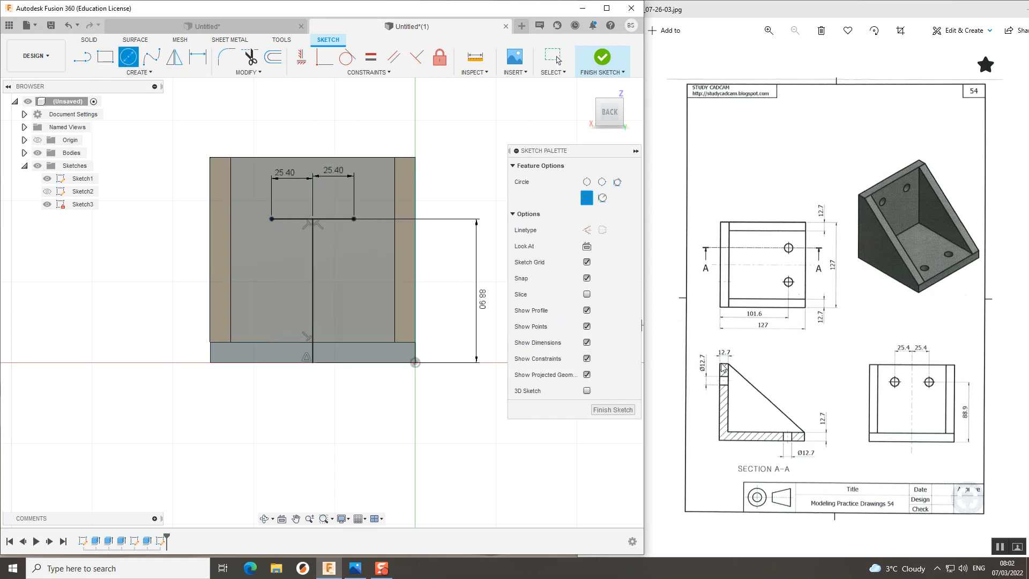
{"action": "left_click", "coordinate": [272, 218]}
{"action": "key", "text": "Return"}
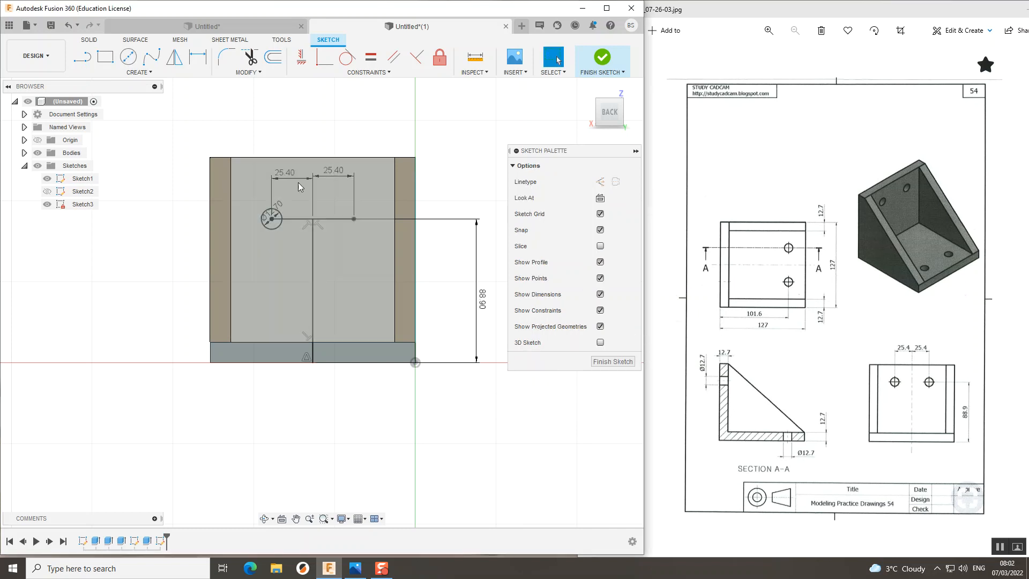
{"action": "left_click", "coordinate": [354, 219]}
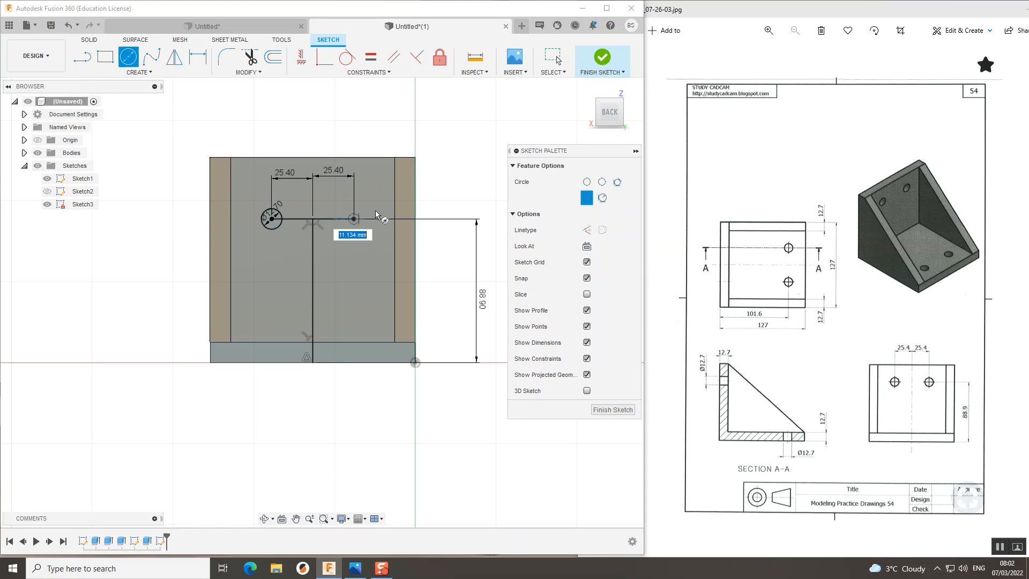
{"action": "key", "text": "Return"}
{"action": "key", "text": "Escape"}
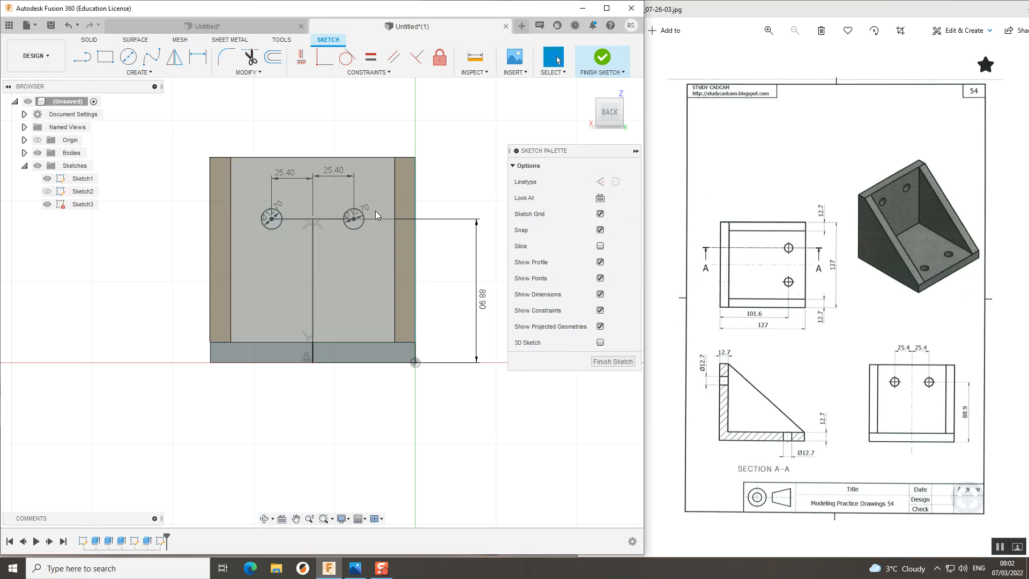
- Finish the sketch and cut both circles through the upright plate with a one-sided extrusion of -170 mm
{"action": "scroll", "coordinate": [288, 214], "scroll_direction": "up", "scroll_amount": 3}
{"action": "left_click", "coordinate": [624, 122]}
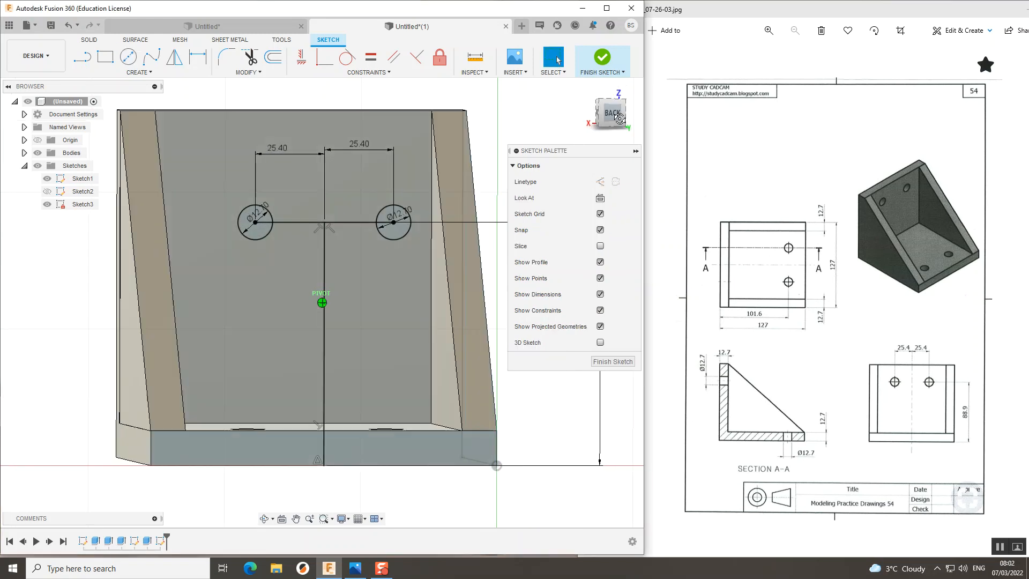
{"action": "left_click", "coordinate": [602, 58]}
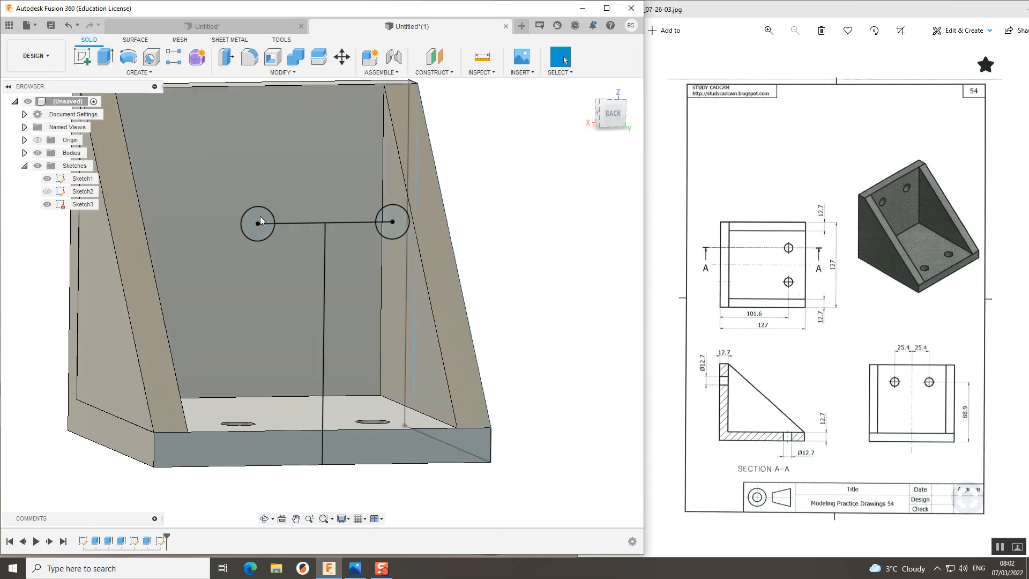
{"action": "mouse_move", "coordinate": [322, 298]}
{"action": "middle_mouse_down", "text": "shift"}
{"action": "mouse_move", "coordinate": [377, 304]}
{"action": "mouse_move", "coordinate": [407, 233]}
{"action": "middle_mouse_up", "text": "shift"}
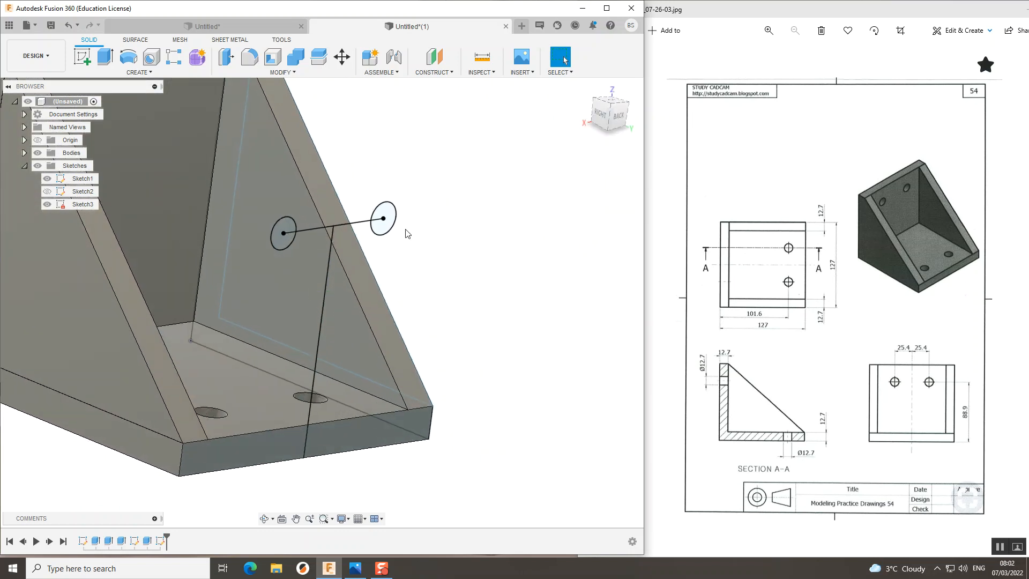
{"action": "scroll", "coordinate": [388, 213], "scroll_direction": "up", "scroll_amount": 4}
{"action": "left_click", "coordinate": [387, 204]}
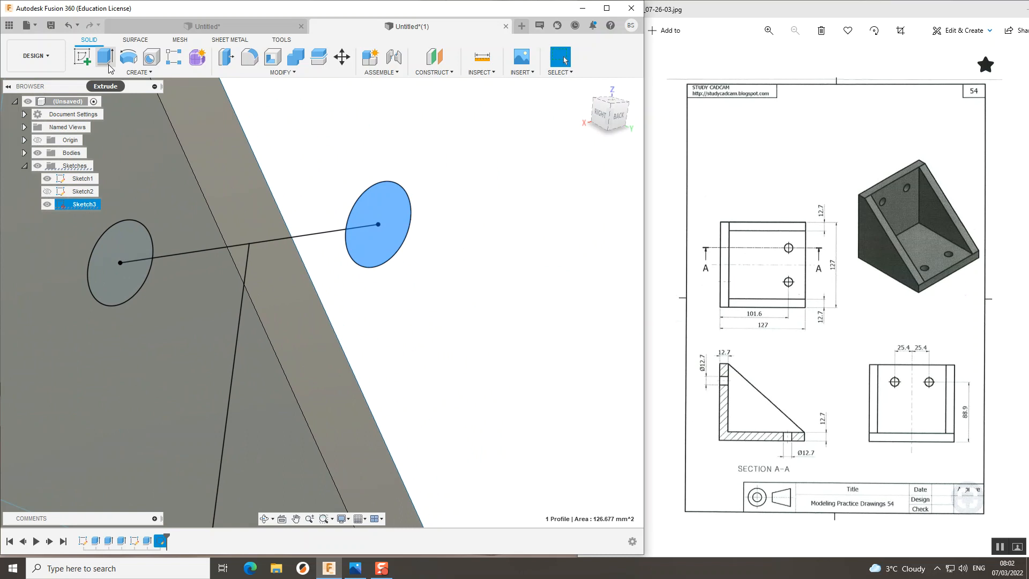
{"action": "left_click", "coordinate": [106, 58]}
{"action": "left_click", "coordinate": [131, 249]}
{"action": "scroll", "coordinate": [134, 268], "scroll_direction": "down", "scroll_amount": 8}
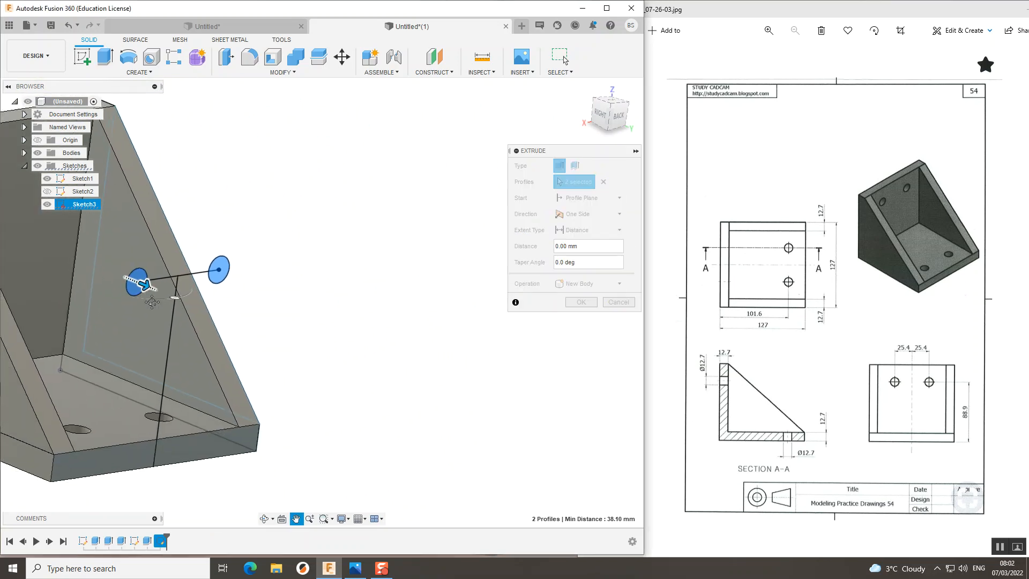
{"action": "scroll", "coordinate": [268, 350], "scroll_direction": "up", "scroll_amount": 2}
{"action": "left_click_drag", "start_coordinate": [268, 345], "coordinate": [8, 238]}
{"action": "middle_click_drag", "start_coordinate": [10, 239], "coordinate": [153, 227]}
{"action": "mouse_move", "coordinate": [321, 302]}
{"action": "middle_mouse_down", "text": "shift"}
{"action": "mouse_move", "coordinate": [407, 278]}
{"action": "mouse_move", "coordinate": [509, 214]}
{"action": "mouse_move", "coordinate": [603, 129]}
{"action": "mouse_move", "coordinate": [493, 203]}
{"action": "mouse_move", "coordinate": [563, 267]}
{"action": "middle_mouse_up", "text": "shift"}
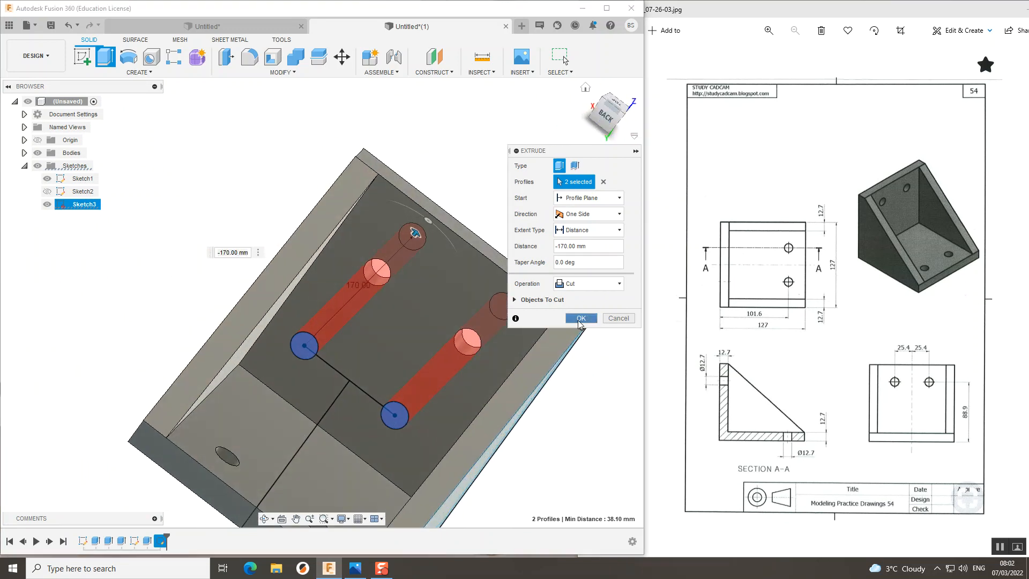
{"action": "left_click", "coordinate": [581, 318]}
- Hide all sketches and examine the holes in both plates of the finished bracket
{"action": "left_click", "coordinate": [585, 87]}
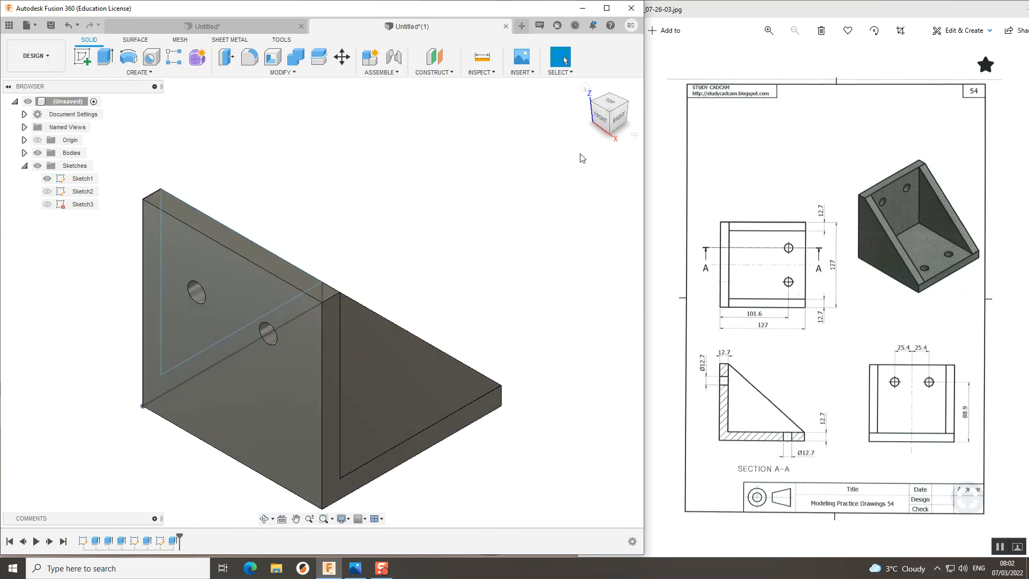
{"action": "left_click_drag", "start_coordinate": [603, 115], "coordinate": [580, 131]}
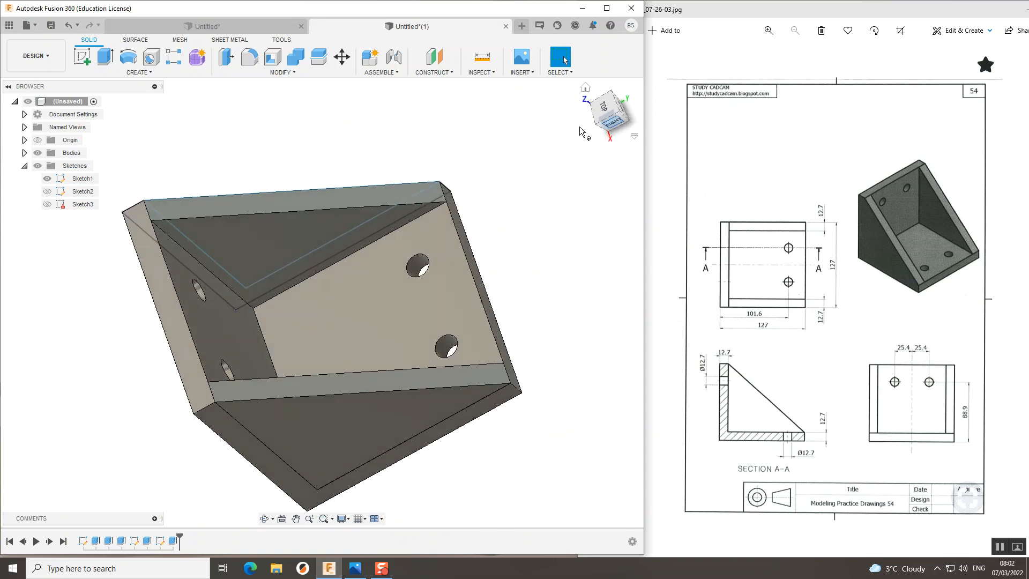
{"action": "left_click", "coordinate": [38, 166]}
{"action": "left_click", "coordinate": [622, 125]}
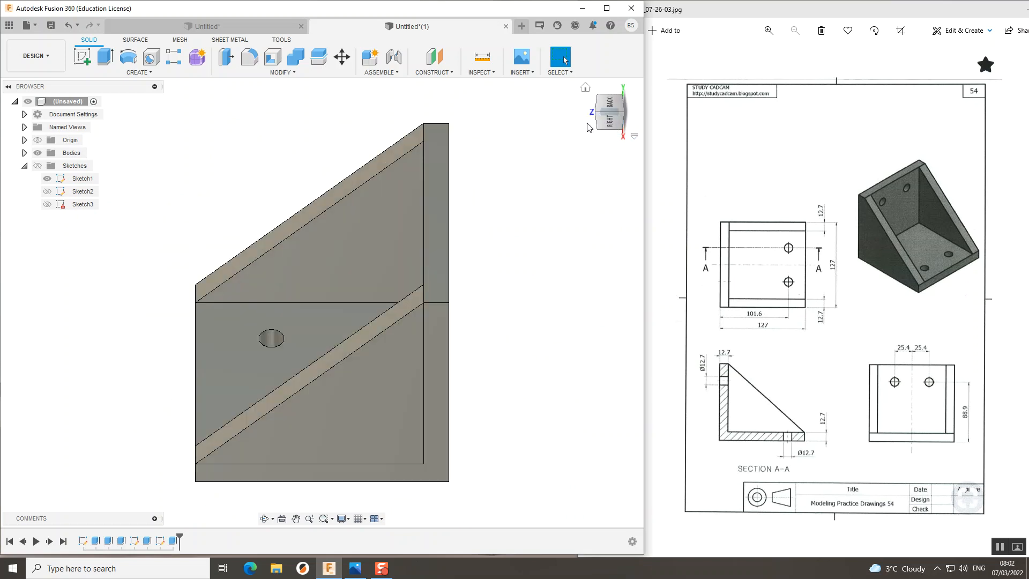
{"action": "left_click_drag", "start_coordinate": [601, 127], "coordinate": [624, 115]}
{"action": "mouse_move", "coordinate": [322, 303]}
{"action": "middle_mouse_down", "text": "shift"}
{"action": "mouse_move", "coordinate": [301, 298]}
{"action": "mouse_move", "coordinate": [262, 348]}
{"action": "middle_mouse_up", "text": "shift"}
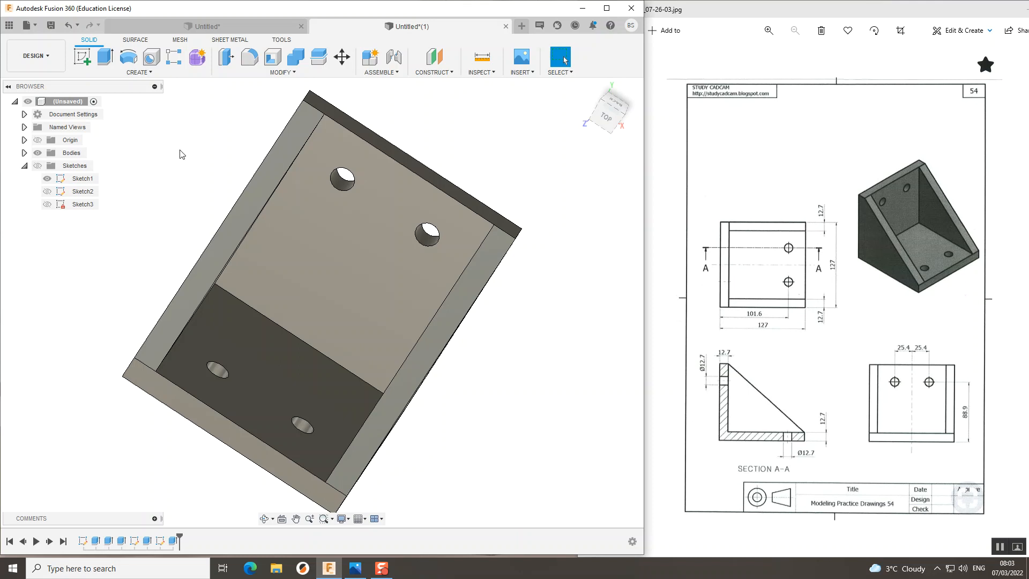
{"action": "middle_click_drag", "start_coordinate": [321, 294], "coordinate": [350, 282], "text": "shift"}
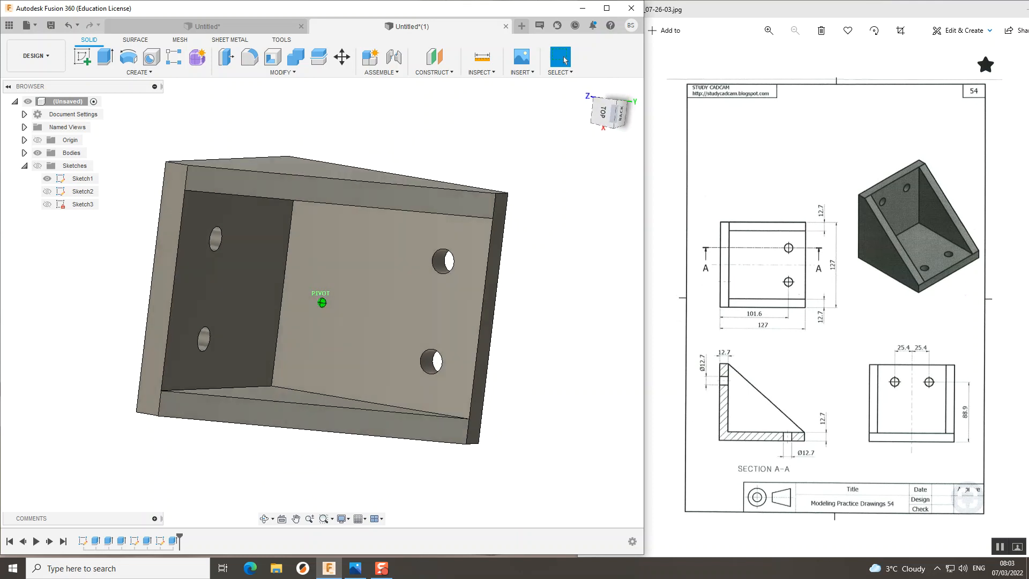